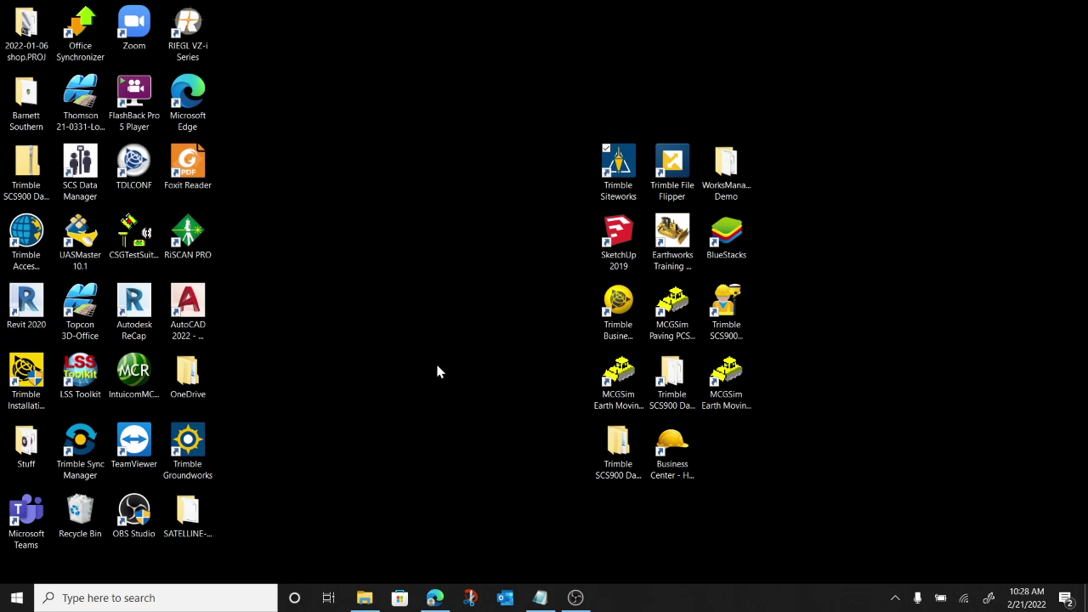
# Step: Launch Trimble Siteworks and dismiss the expired demo license notice to reach Open Project
pyautogui.doubleClick(618, 170)
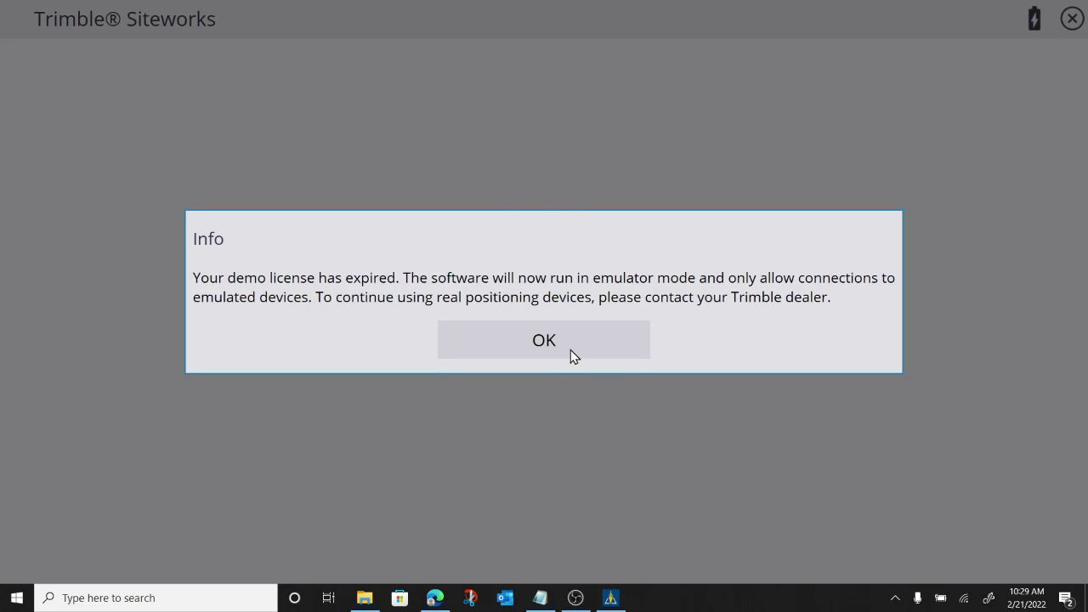
pyautogui.click(543, 339)
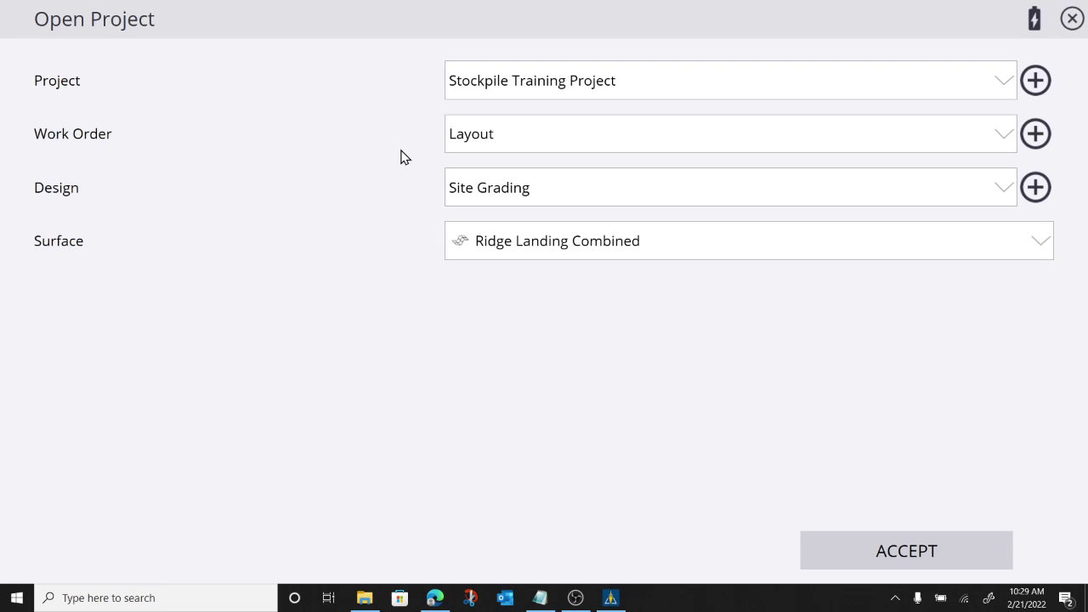
# Step: Add a work order named 'Stockpile 1' without a design and accept the Open Project settings
pyautogui.click(1037, 139)
pyautogui.click(593, 80)
pyautogui.write('a')
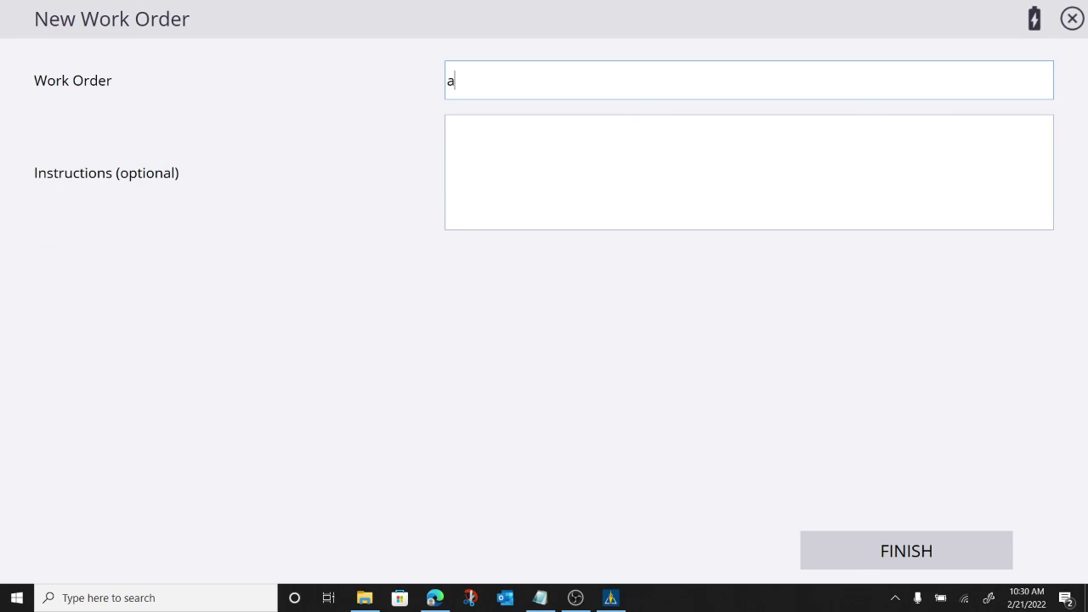
pyautogui.press('BackSpace')
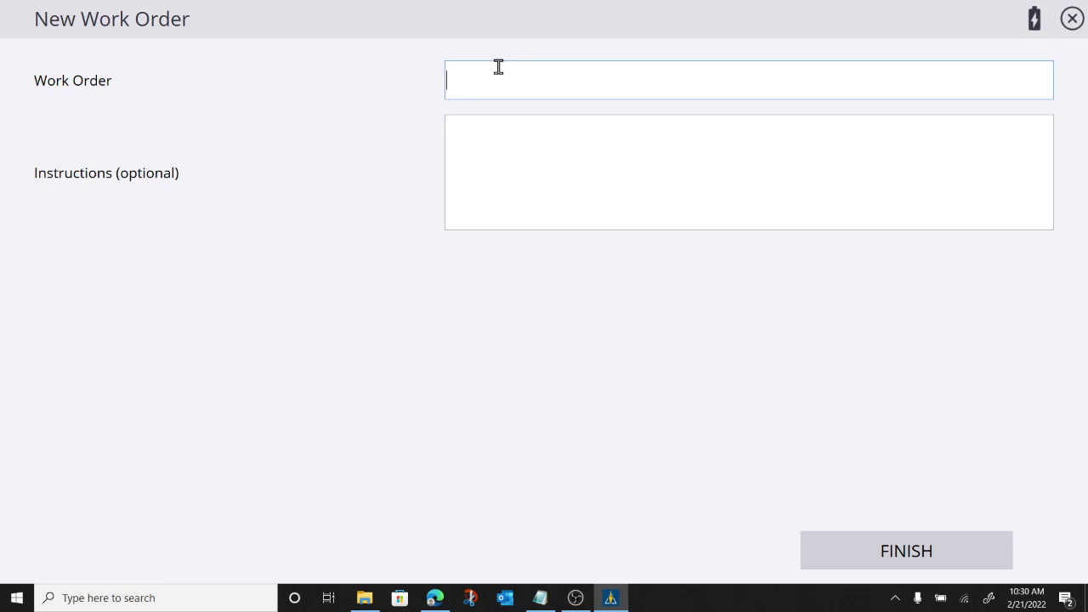
pyautogui.write('Stockpile 1')
pyautogui.click(935, 550)
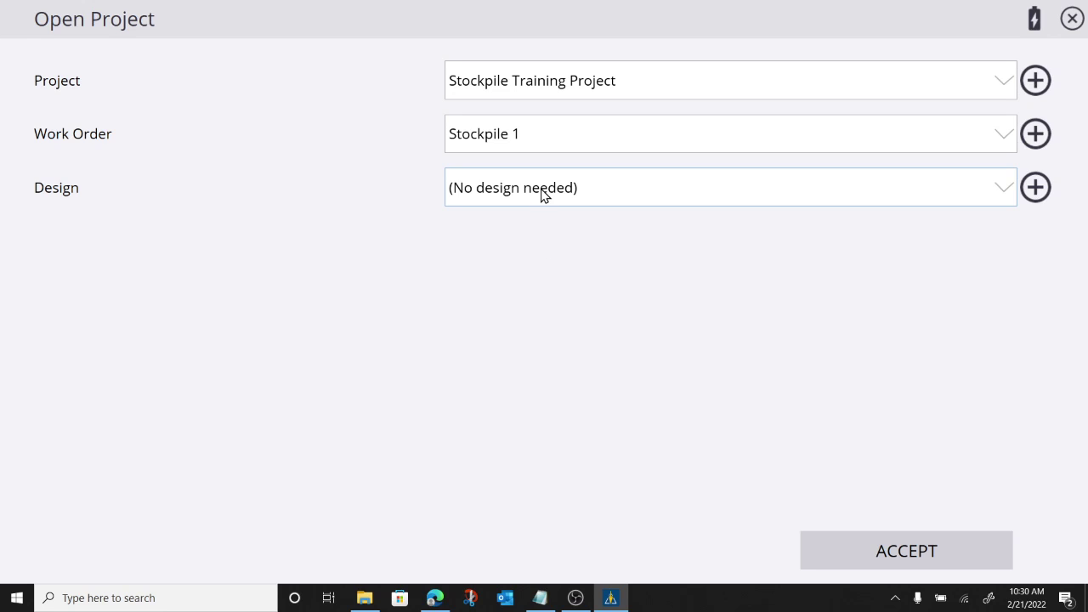
pyautogui.click(895, 567)
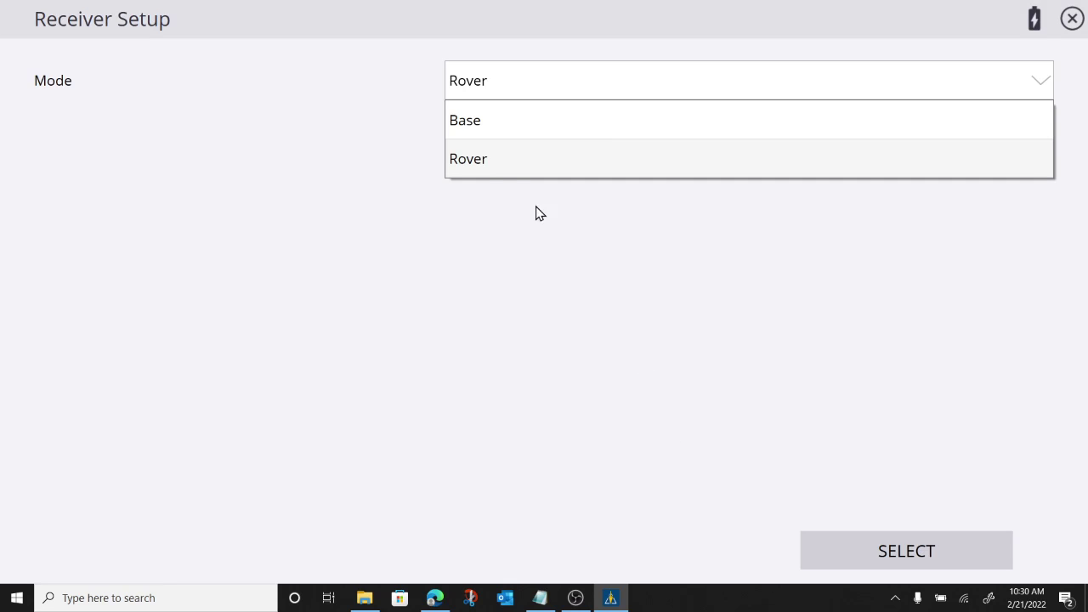
# Step: Set up a Rover on the SPS986 Emulator: Radio in Receiver, Network ID 1, no tilt, no calibration
pyautogui.click(482, 159)
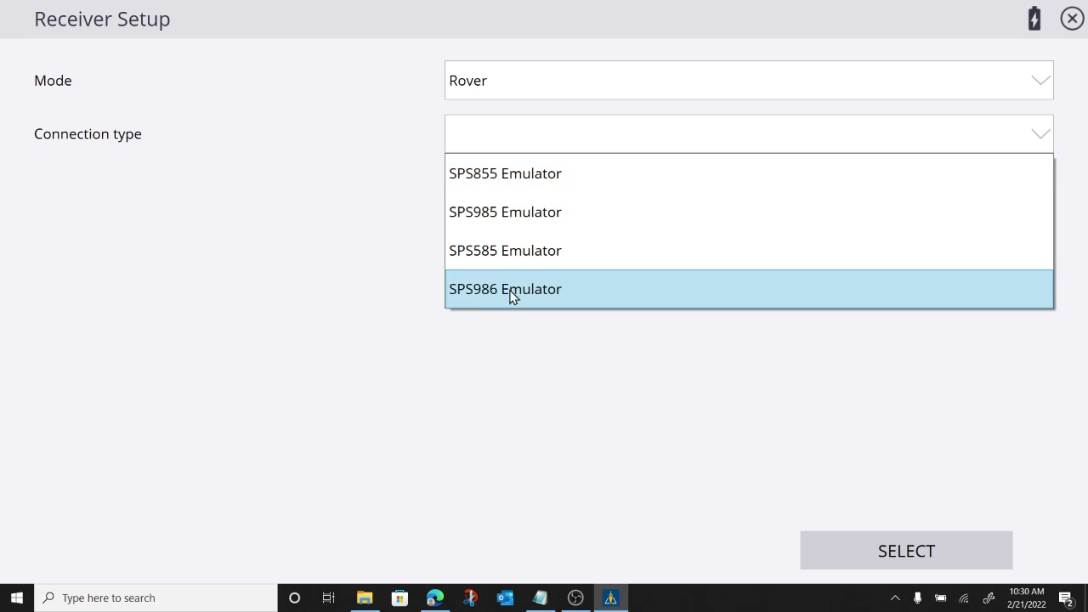
pyautogui.click(508, 293)
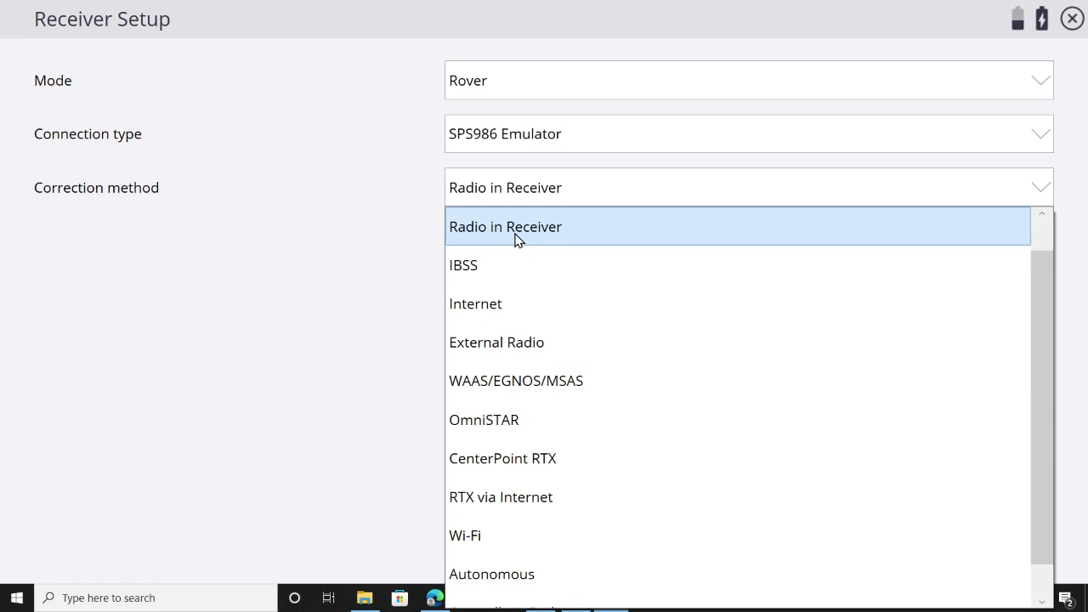
pyautogui.click(516, 240)
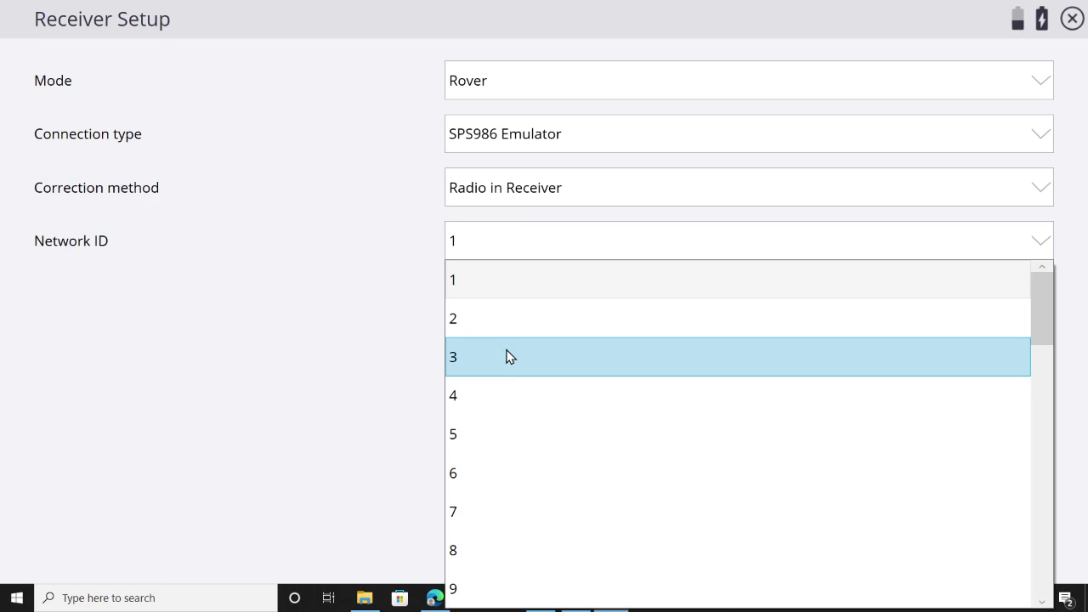
pyautogui.click(510, 283)
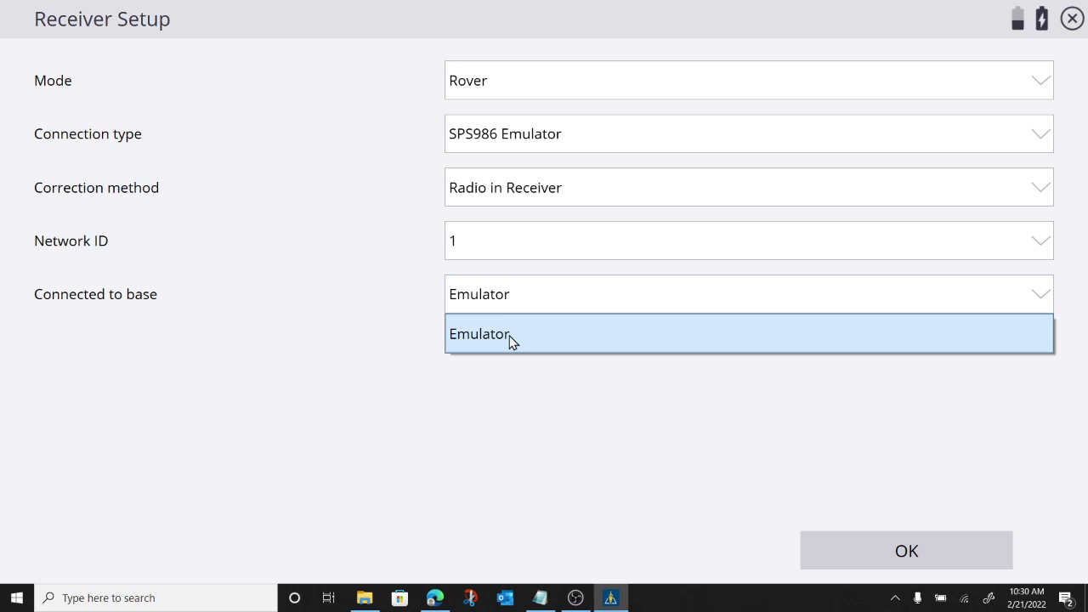
pyautogui.click(510, 336)
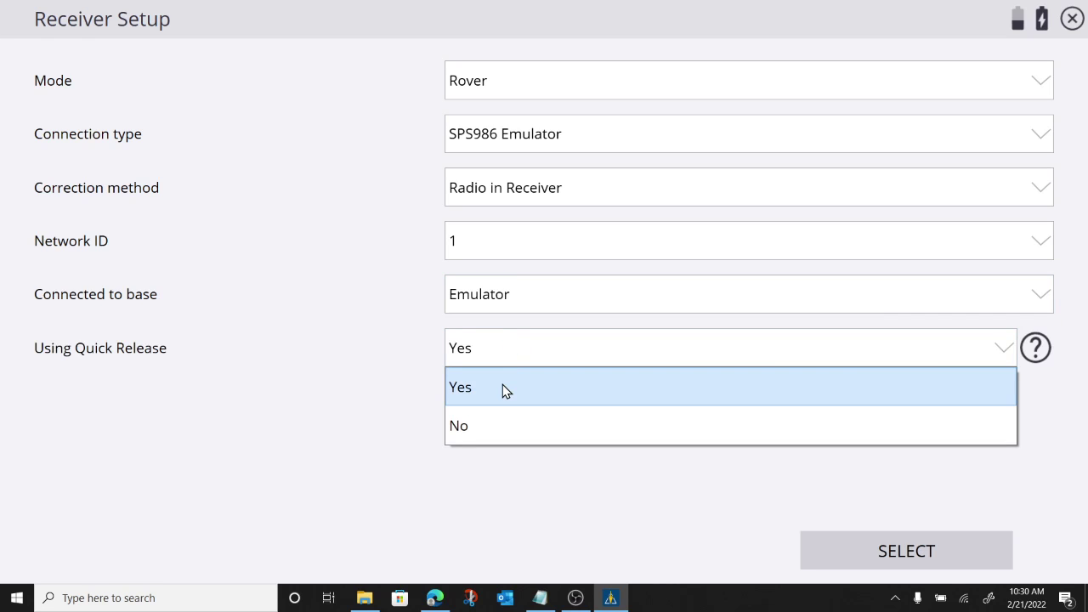
pyautogui.click(506, 391)
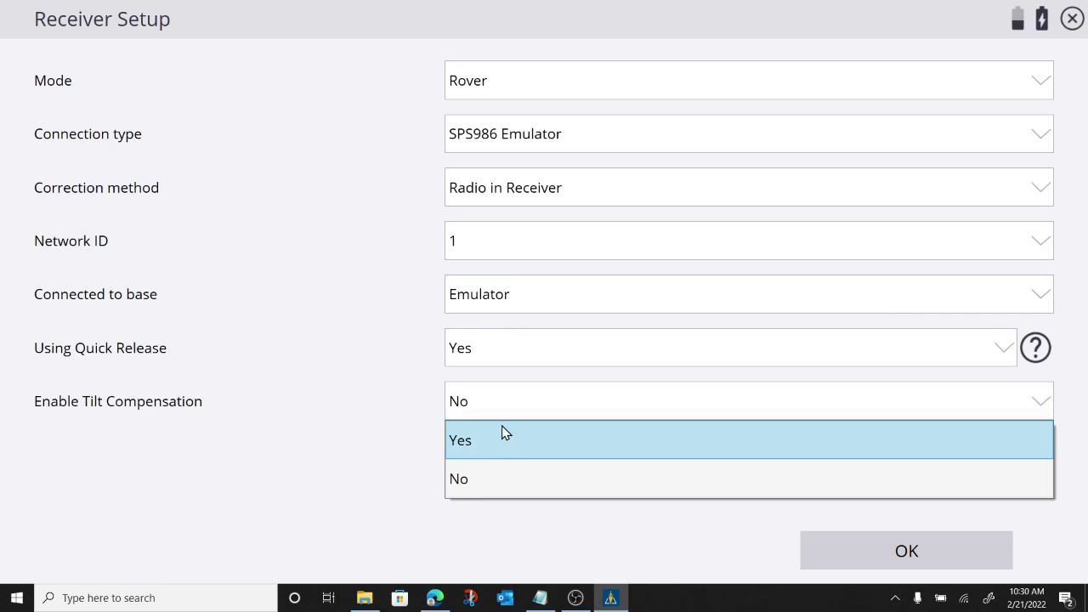
pyautogui.click(492, 481)
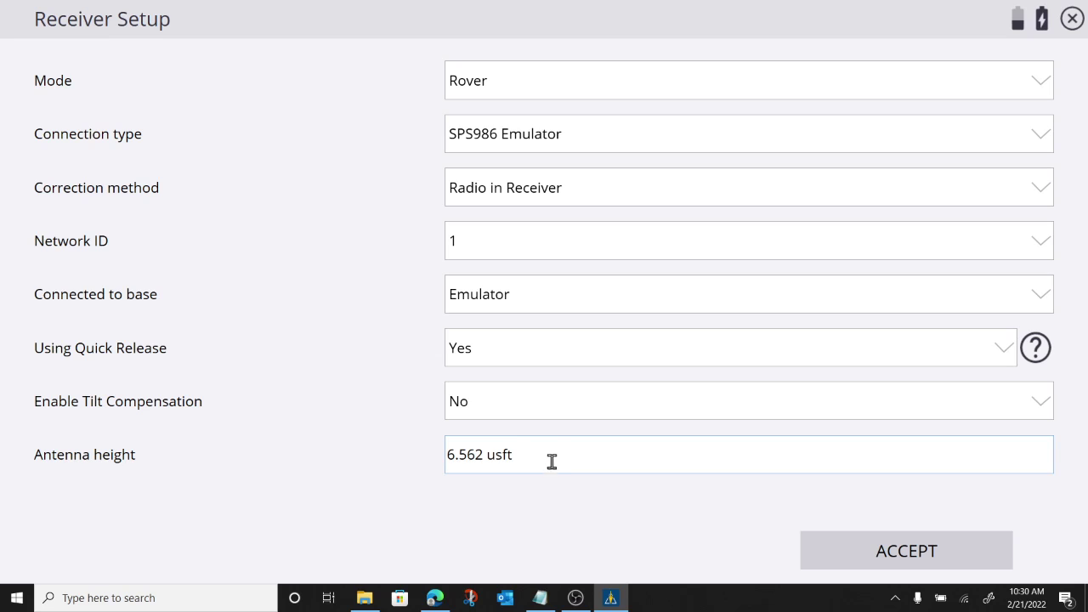
pyautogui.click(903, 555)
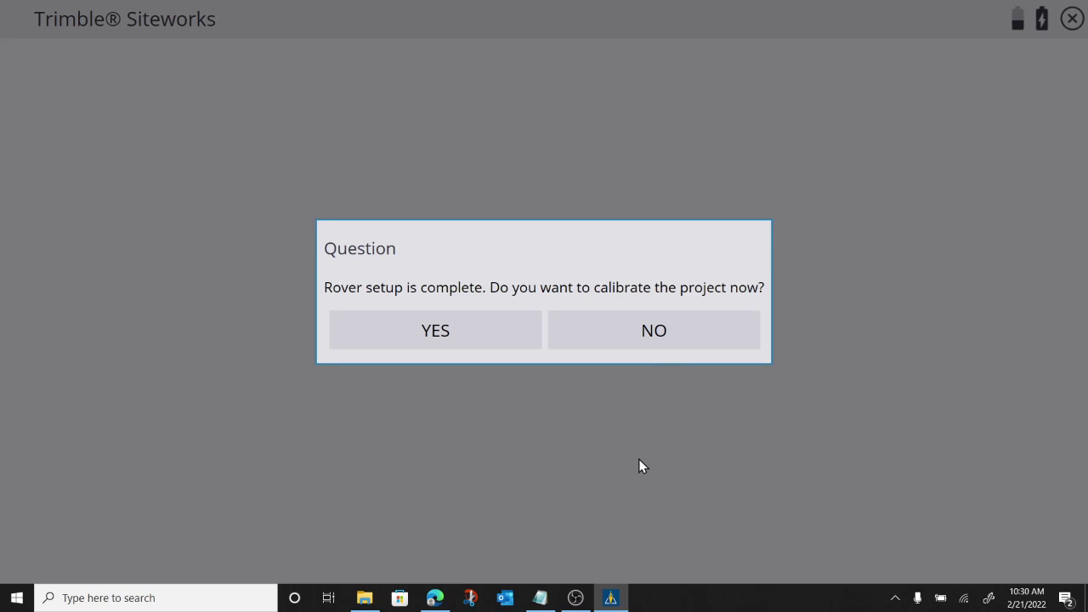
pyautogui.click(678, 336)
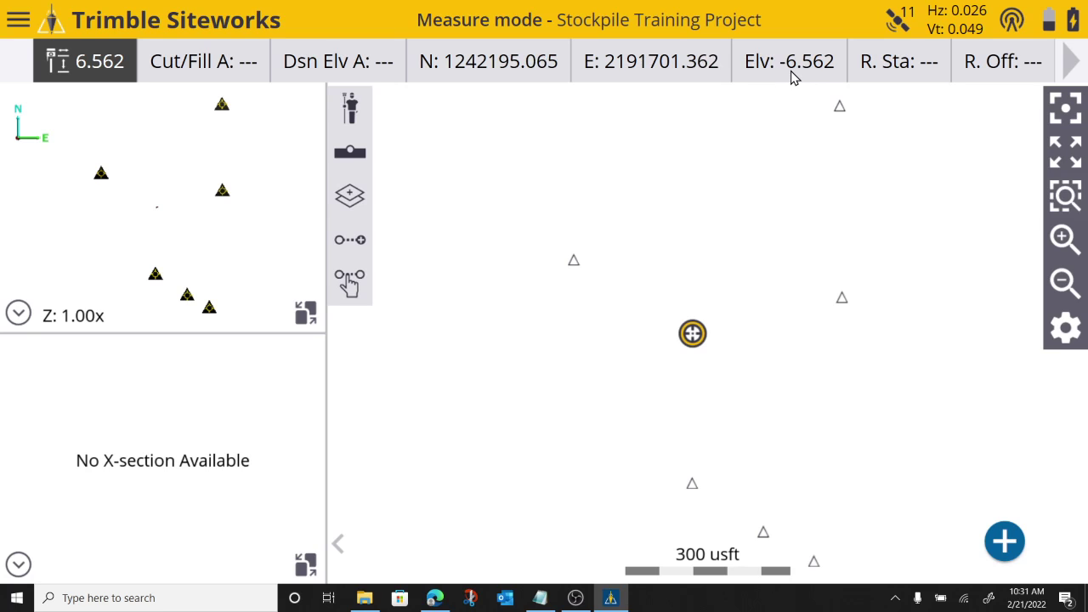
# Step: Zoom the map in two levels and walk the emulated rover to its start position
pyautogui.click(1066, 240)
pyautogui.click(1066, 240)
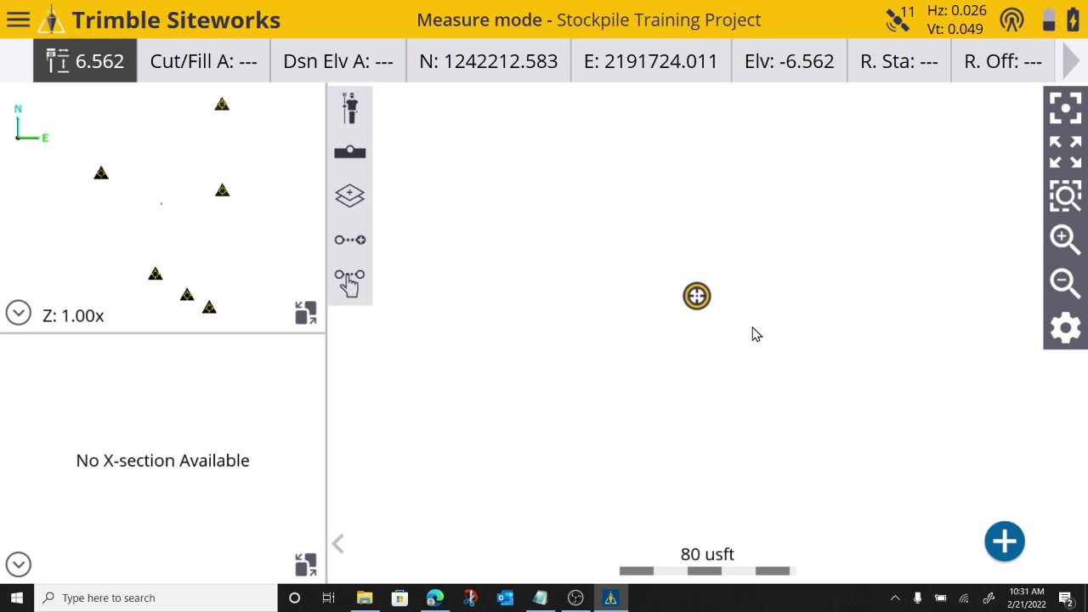
pyautogui.click(809, 309)
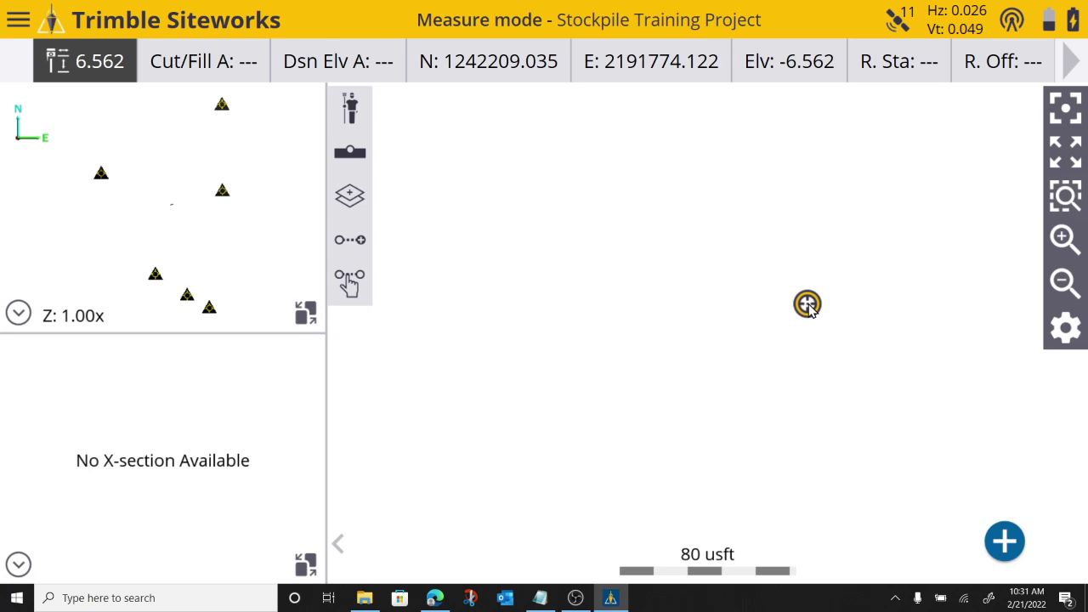
pyautogui.click(839, 270)
pyautogui.click(822, 226)
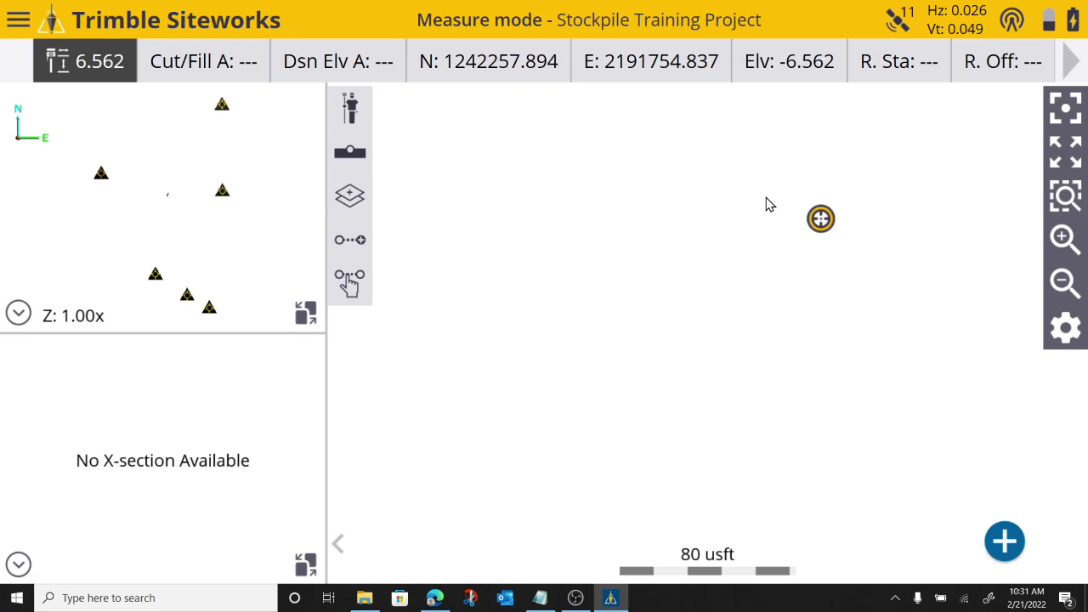
pyautogui.click(768, 203)
pyautogui.click(715, 207)
pyautogui.click(702, 245)
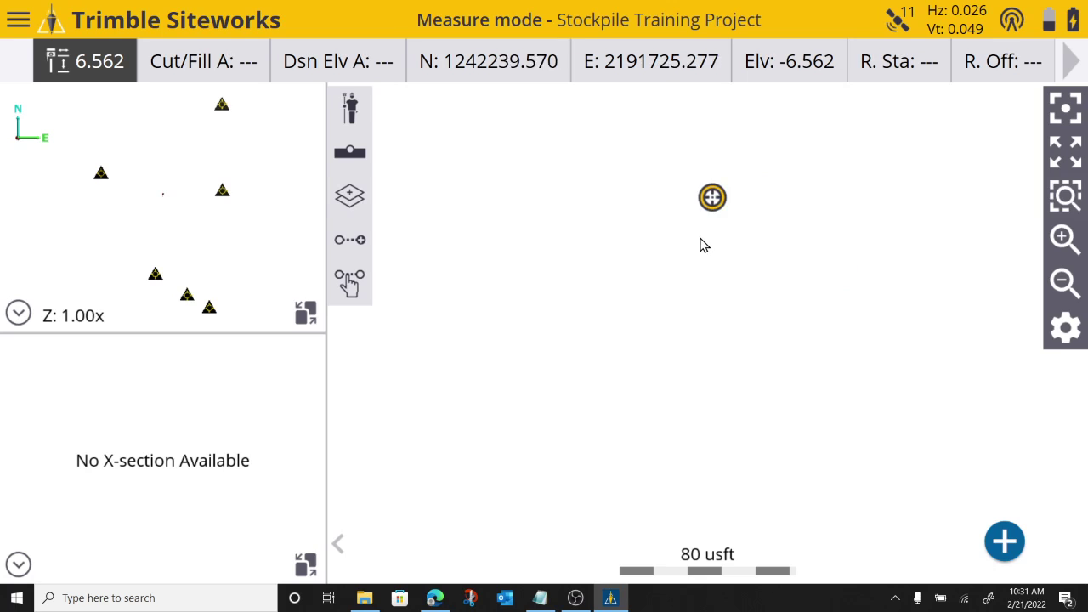
# Step: Create a new line of type Volume Boundary named 'Stockpile Bound'
pyautogui.click(354, 162)
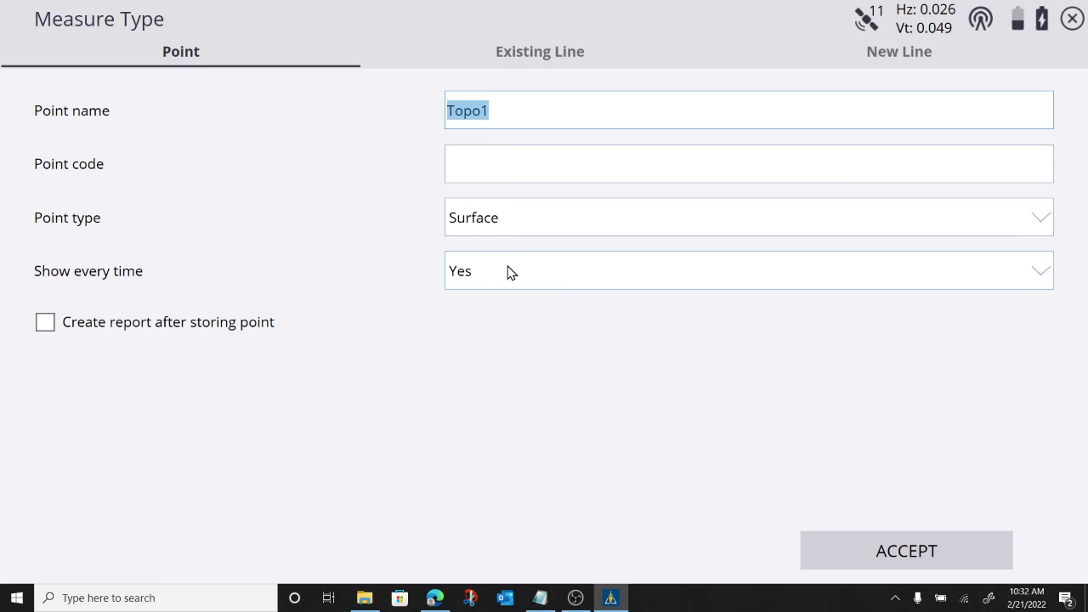
pyautogui.click(899, 54)
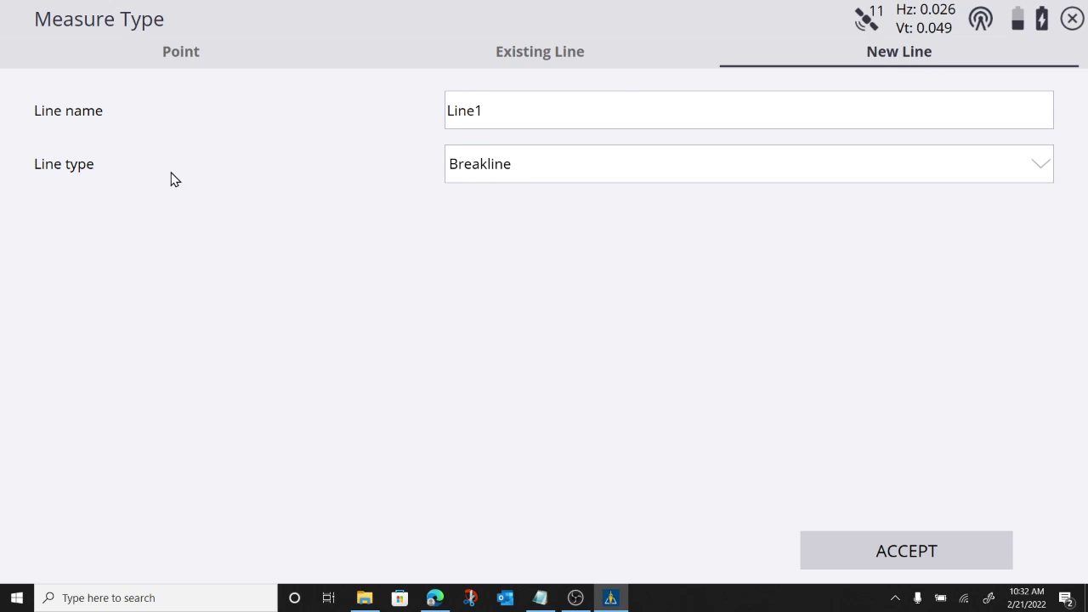
pyautogui.click(533, 171)
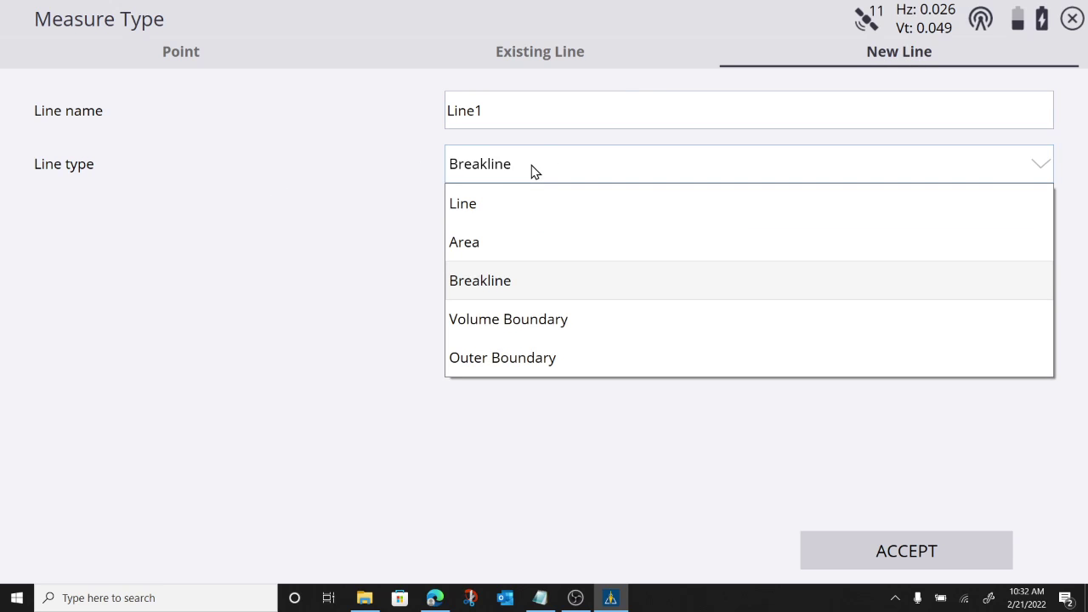
pyautogui.click(515, 324)
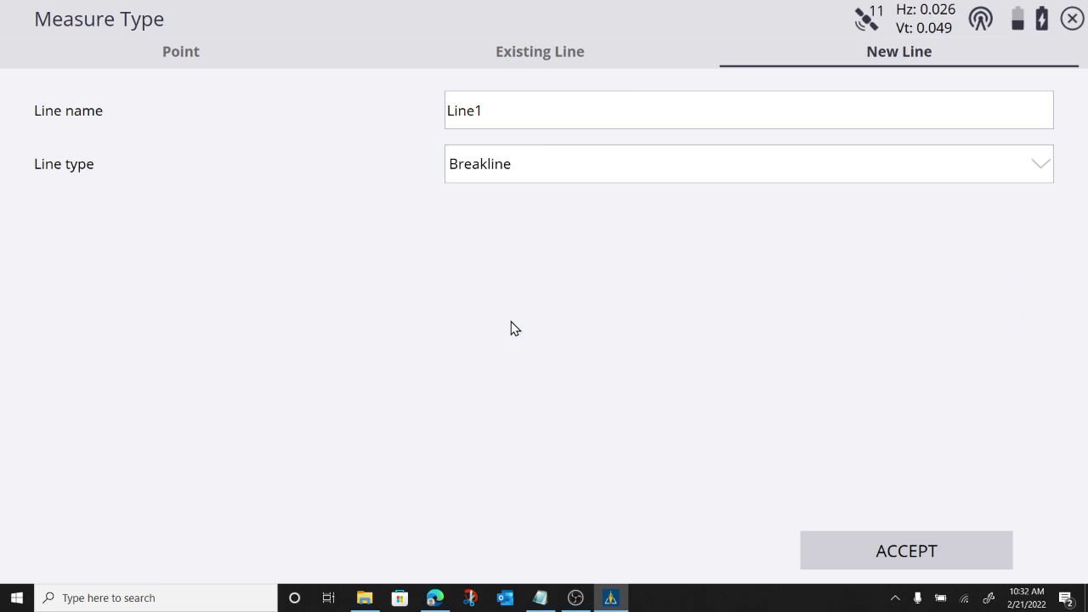
pyautogui.click(516, 106)
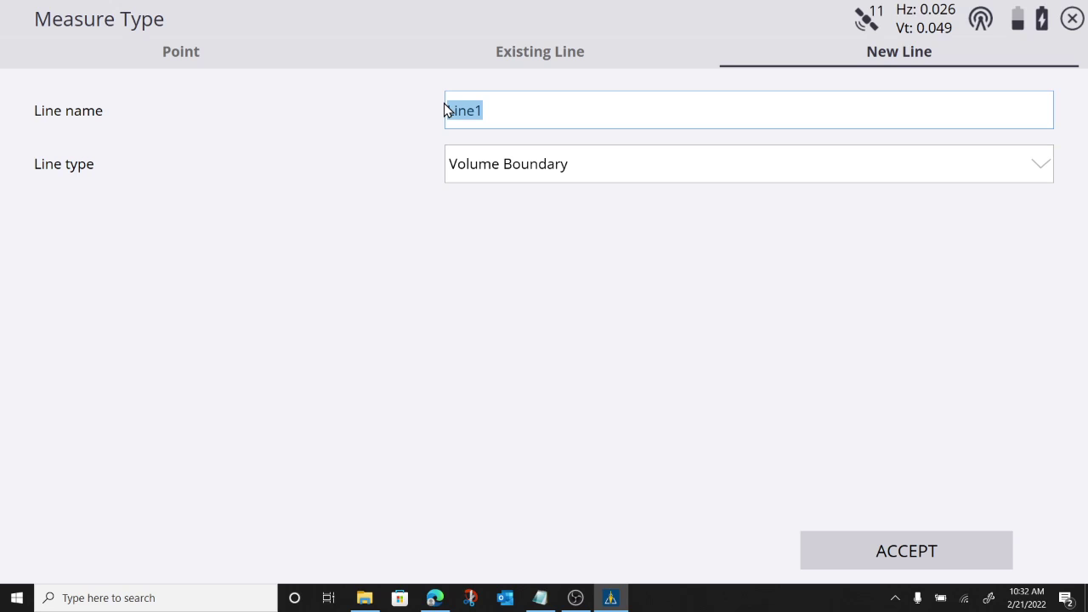
pyautogui.press('BackSpace')
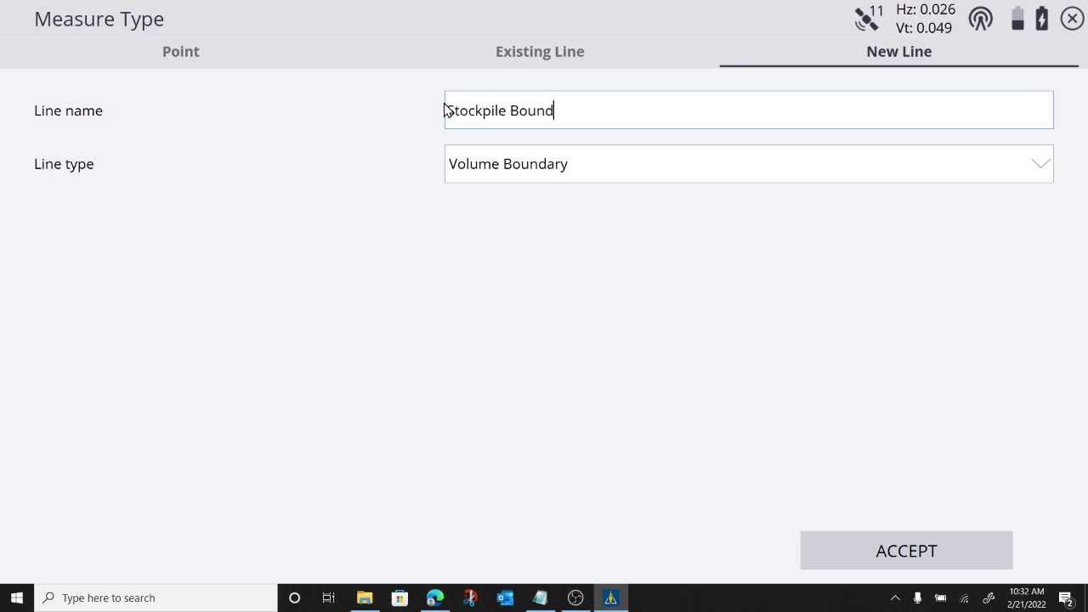
pyautogui.click(881, 555)
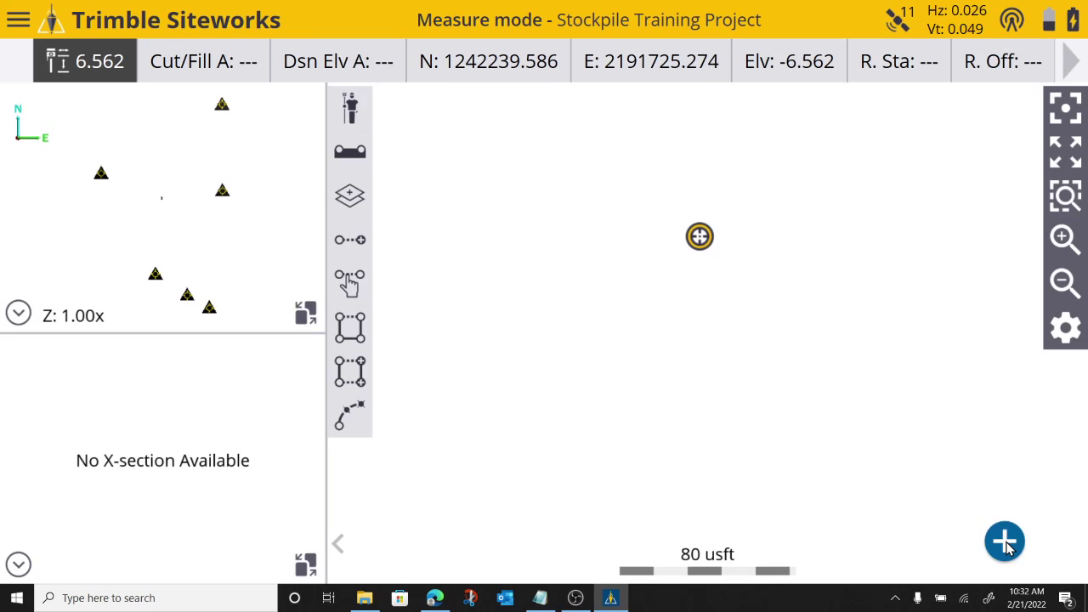
# Step: Store three boundary points around the stockpile on the Stockpile Bound line
pyautogui.click(1005, 543)
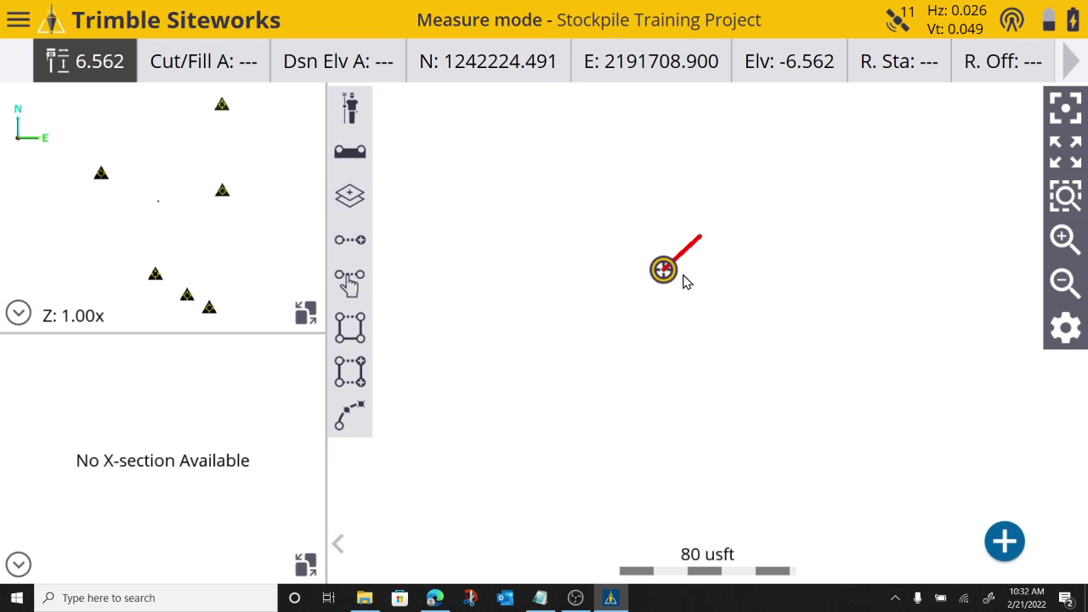
pyautogui.click(1005, 544)
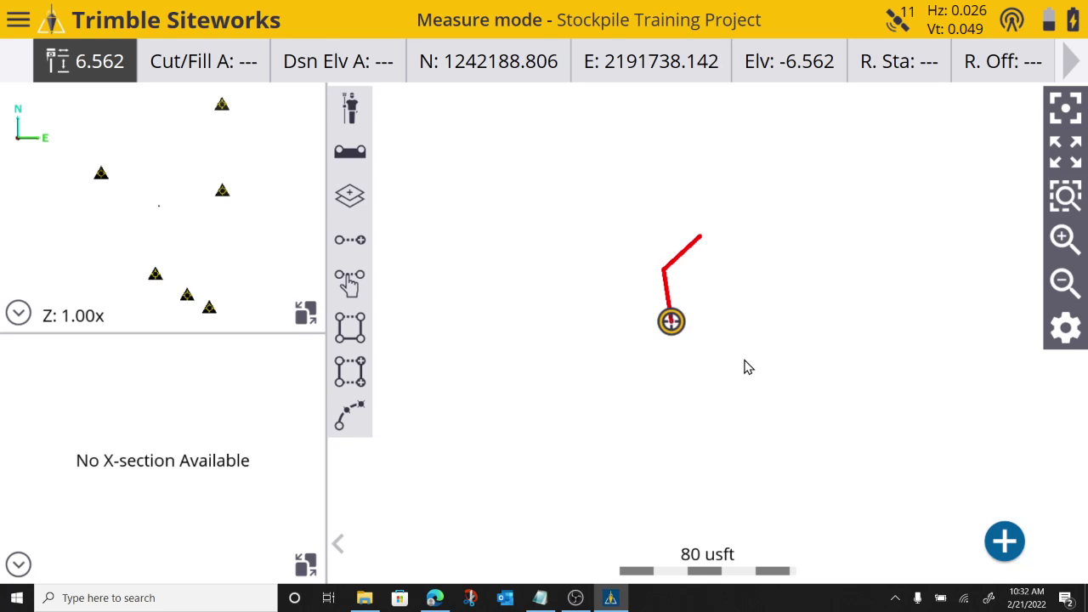
pyautogui.click(1004, 542)
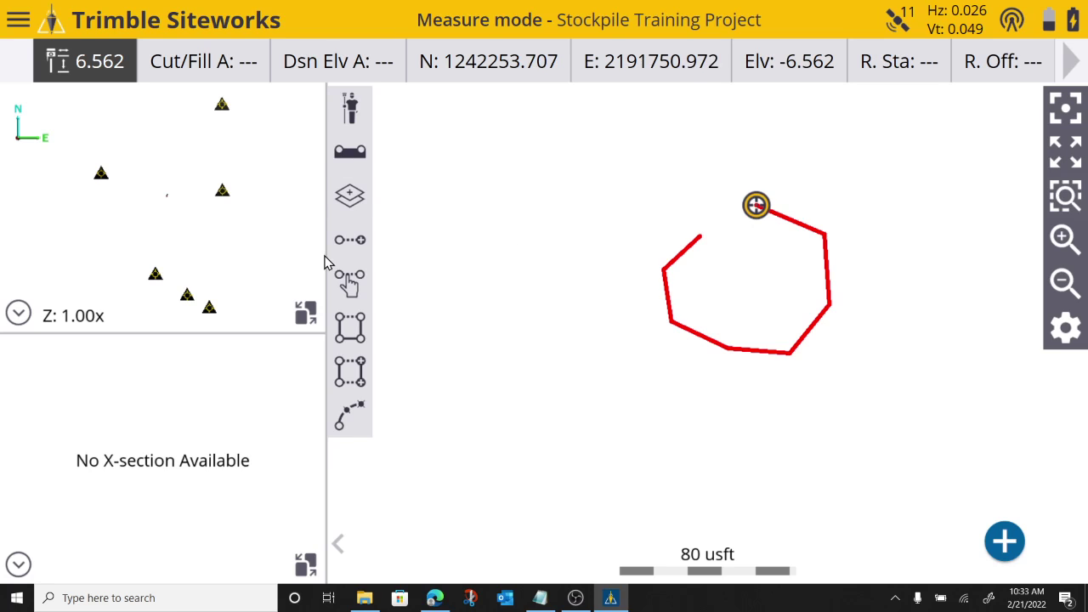
# Step: Swap views, then zoom and tilt closer on the surveyed points
pyautogui.click(306, 313)
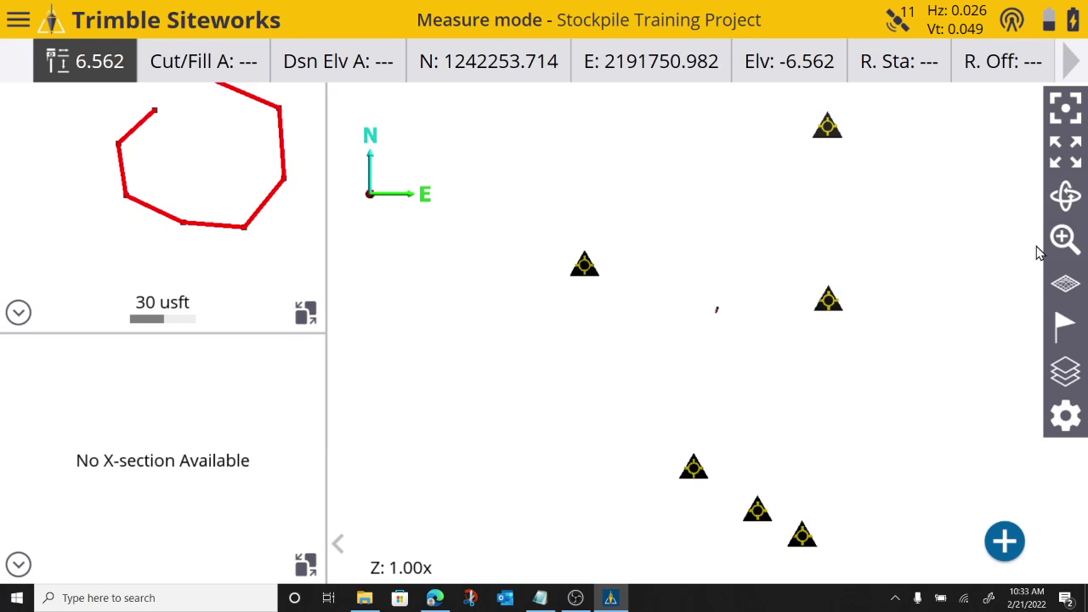
pyautogui.click(1064, 239)
pyautogui.moveTo(724, 269); pyautogui.dragTo(696, 375)
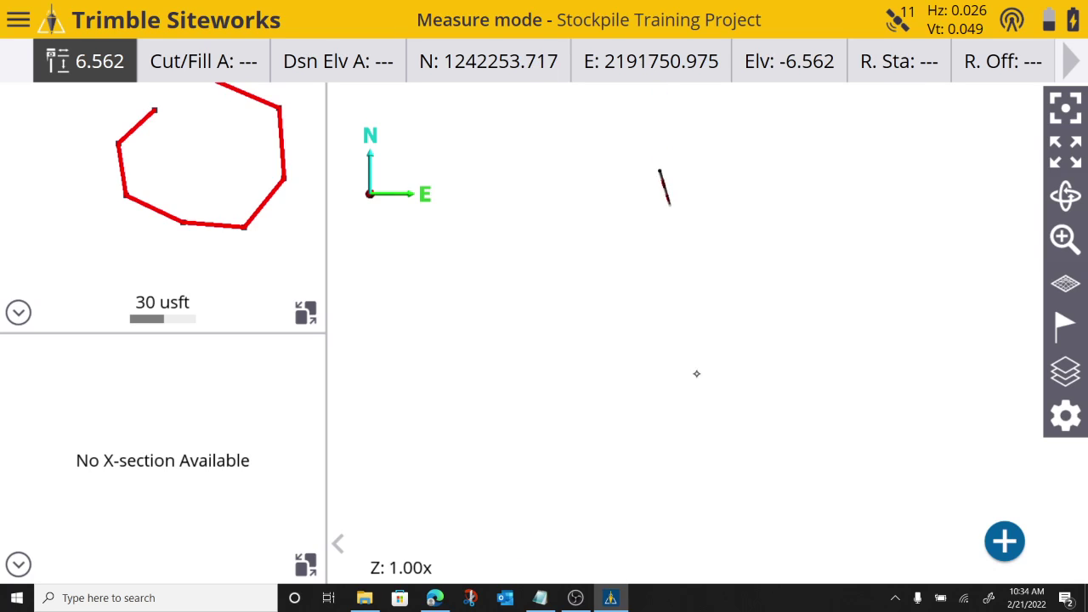
pyautogui.click(1067, 198)
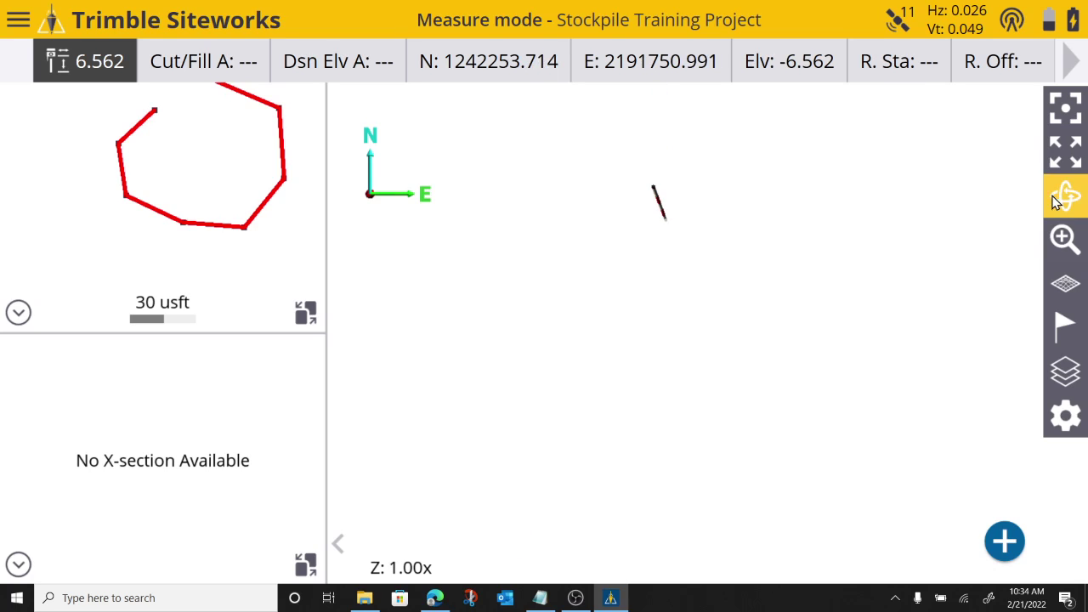
pyautogui.moveTo(753, 306); pyautogui.dragTo(754, 269)
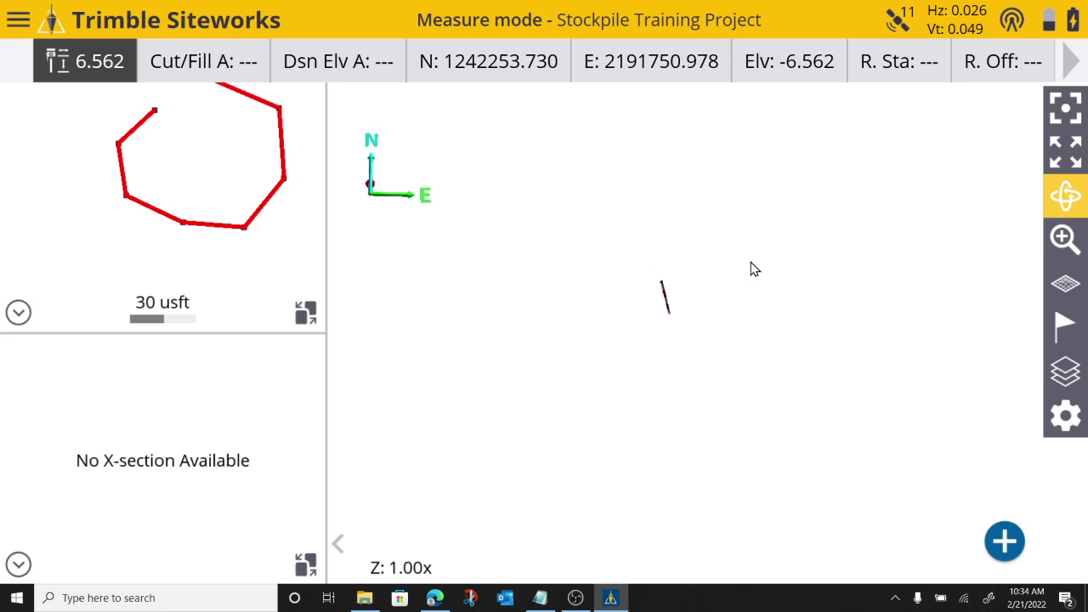
pyautogui.click(1067, 197)
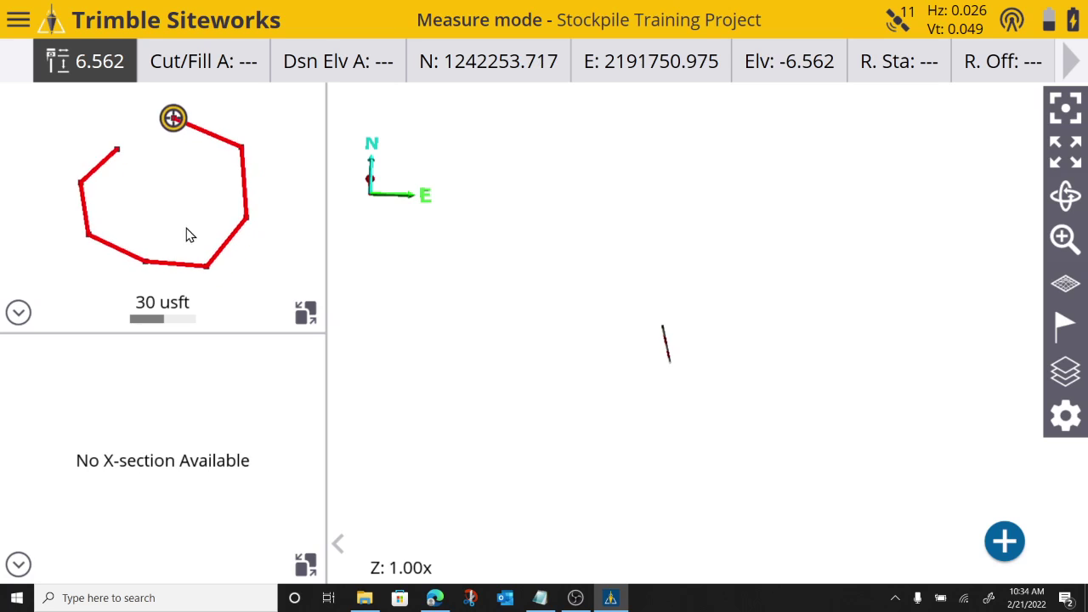
# Step: Put the 3D surface viewer back into the main display area
pyautogui.click(306, 313)
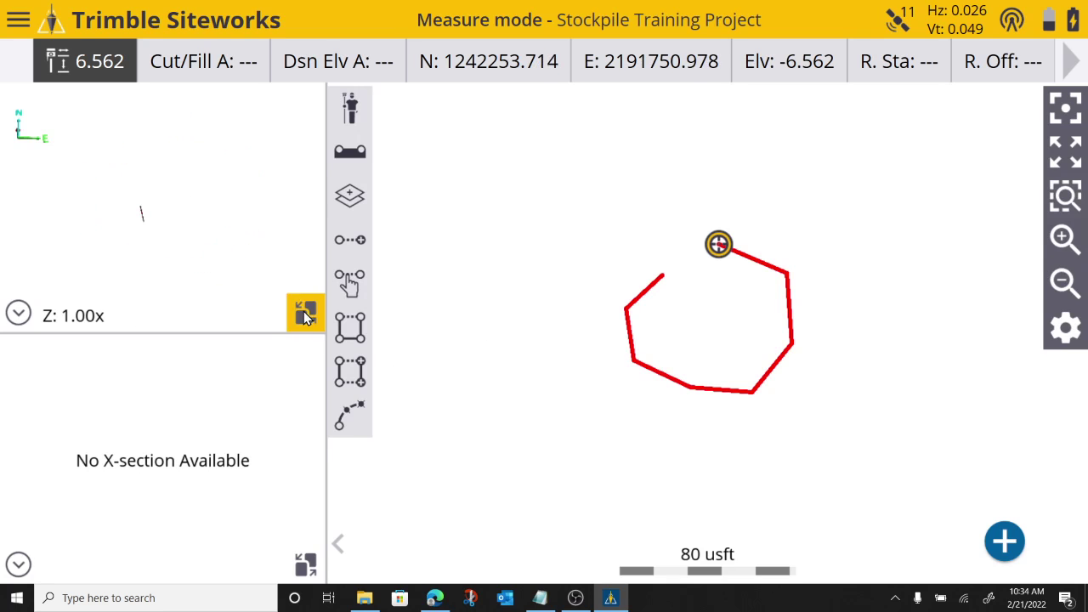
pyautogui.click(306, 315)
pyautogui.click(306, 314)
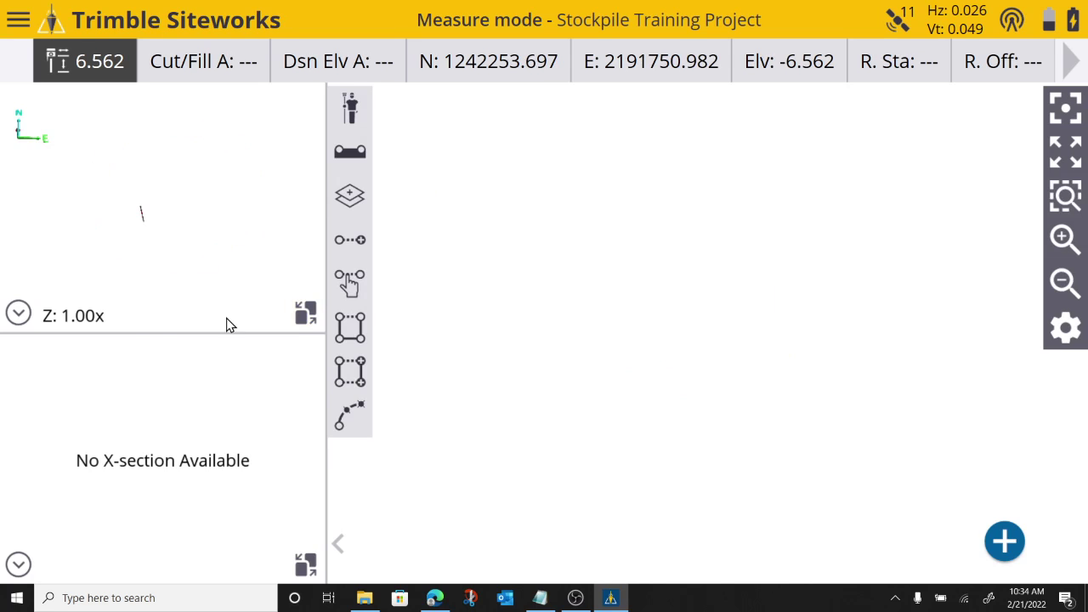
pyautogui.click(18, 313)
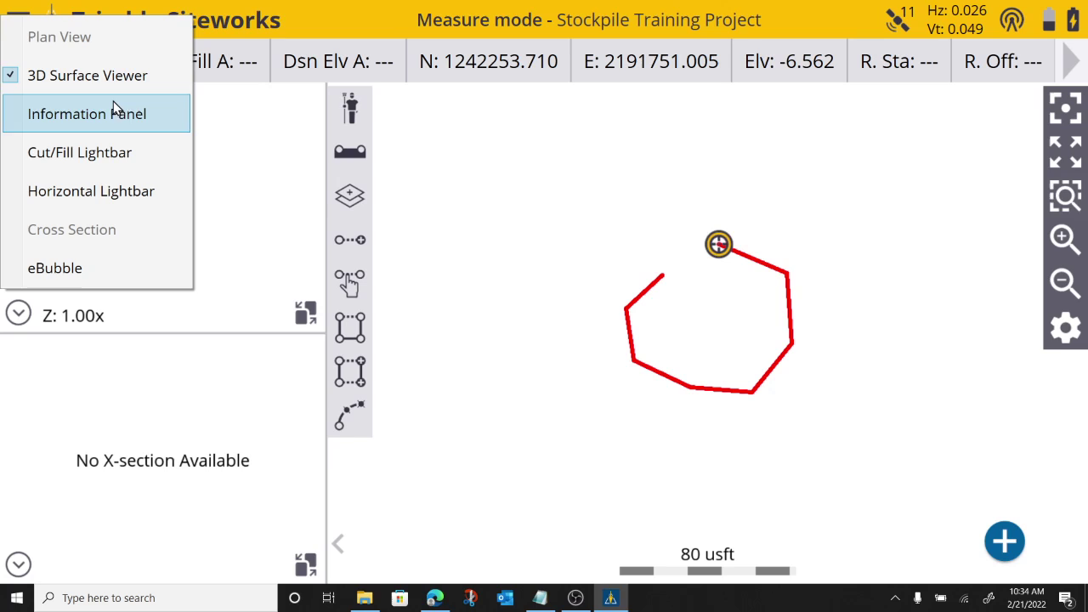
pyautogui.click(95, 76)
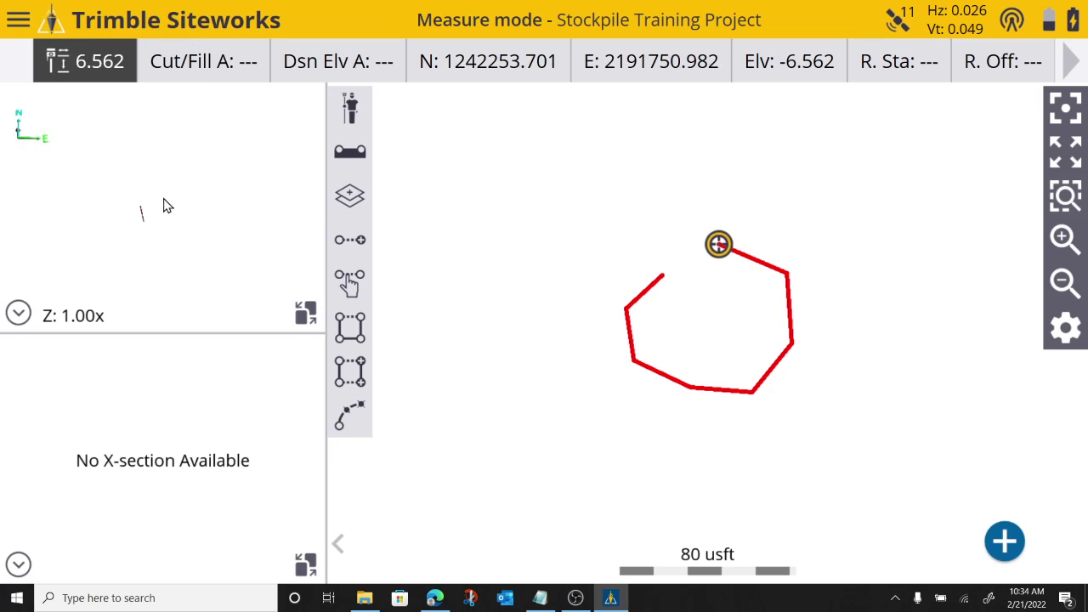
pyautogui.click(306, 314)
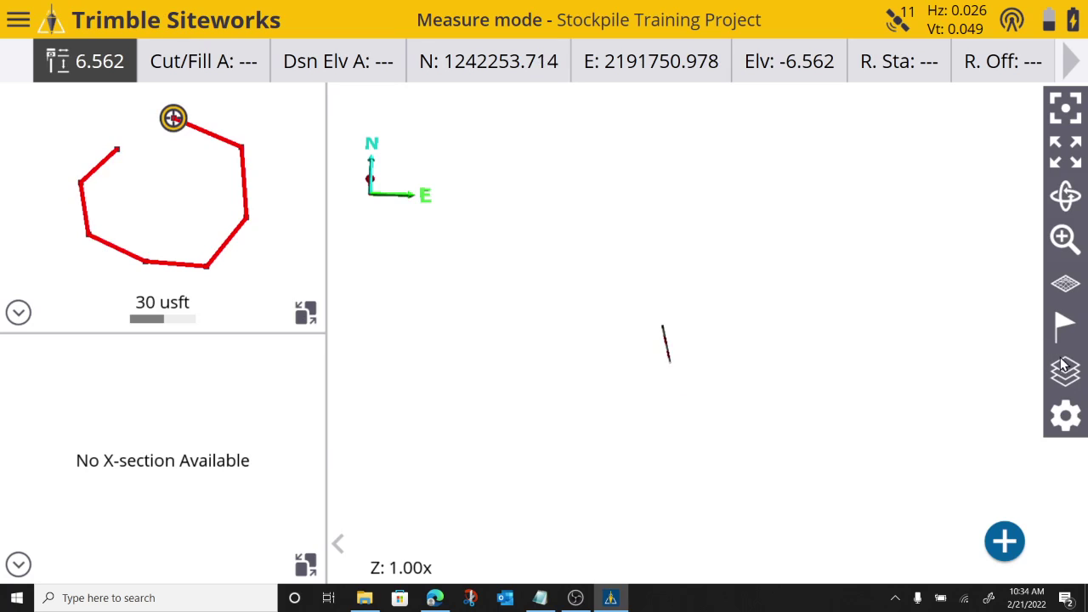
# Step: Adjust the 3D view and bring up the surface selection list
pyautogui.click(1066, 240)
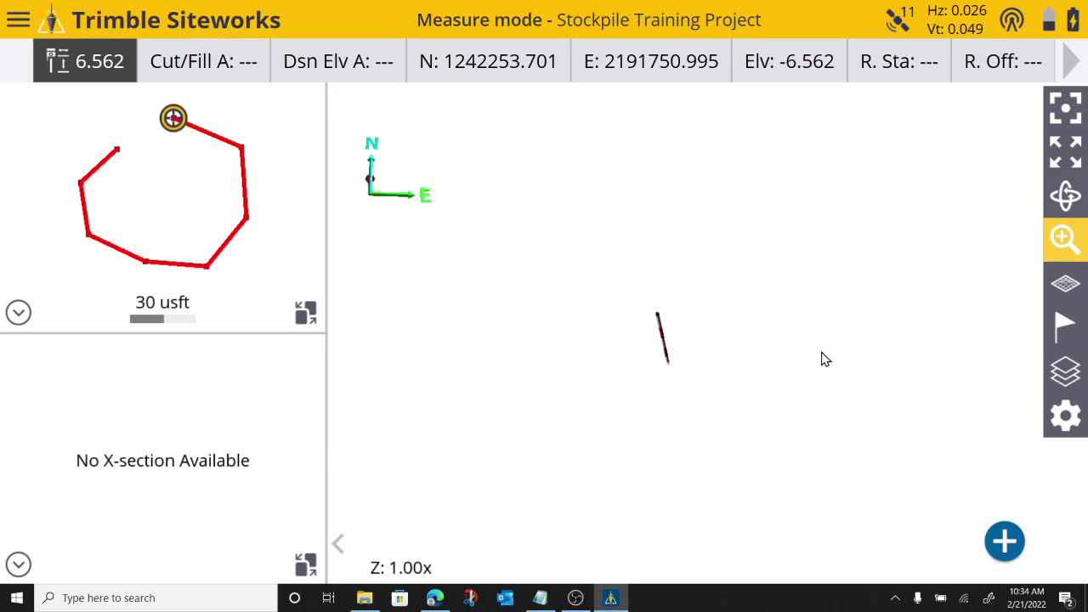
pyautogui.click(1070, 197)
pyautogui.click(1061, 206)
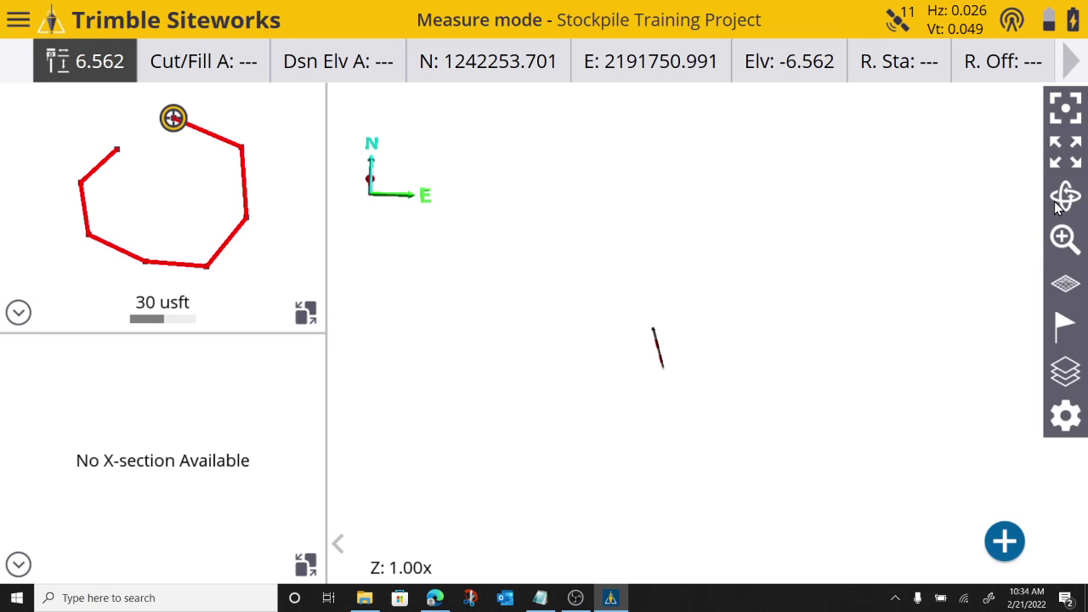
pyautogui.click(1068, 372)
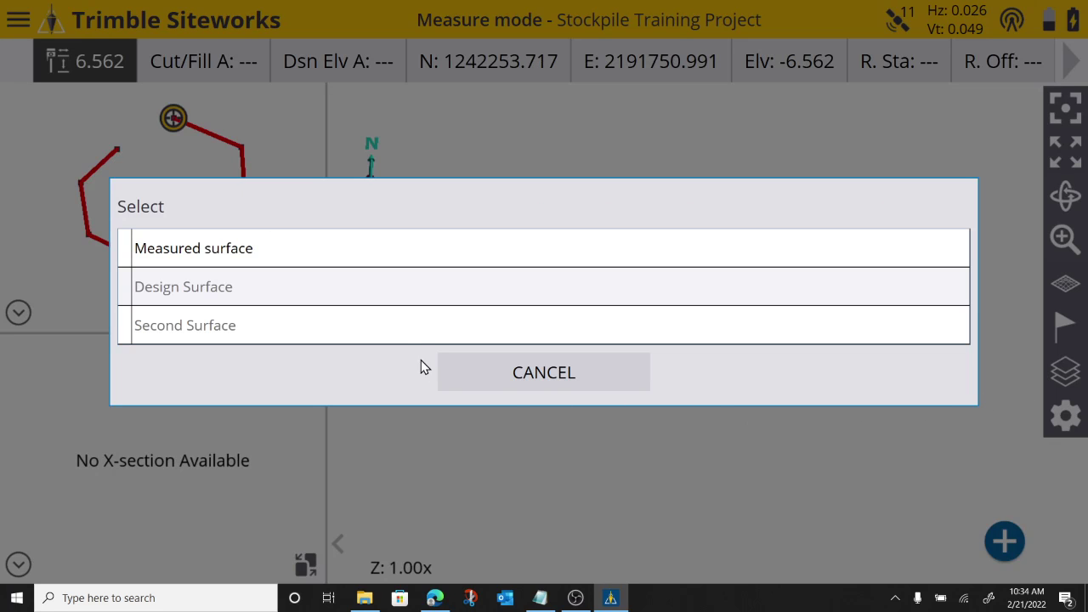
# Step: Display the Measured surface, then zoom in and tilt to see the red stockpile side-on
pyautogui.click(317, 250)
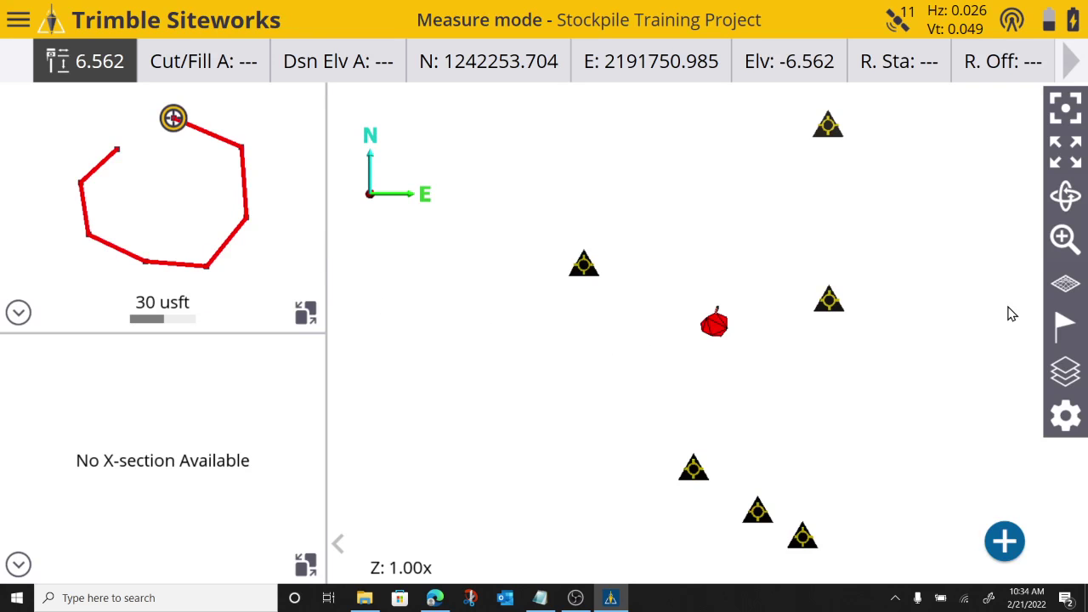
pyautogui.click(1064, 239)
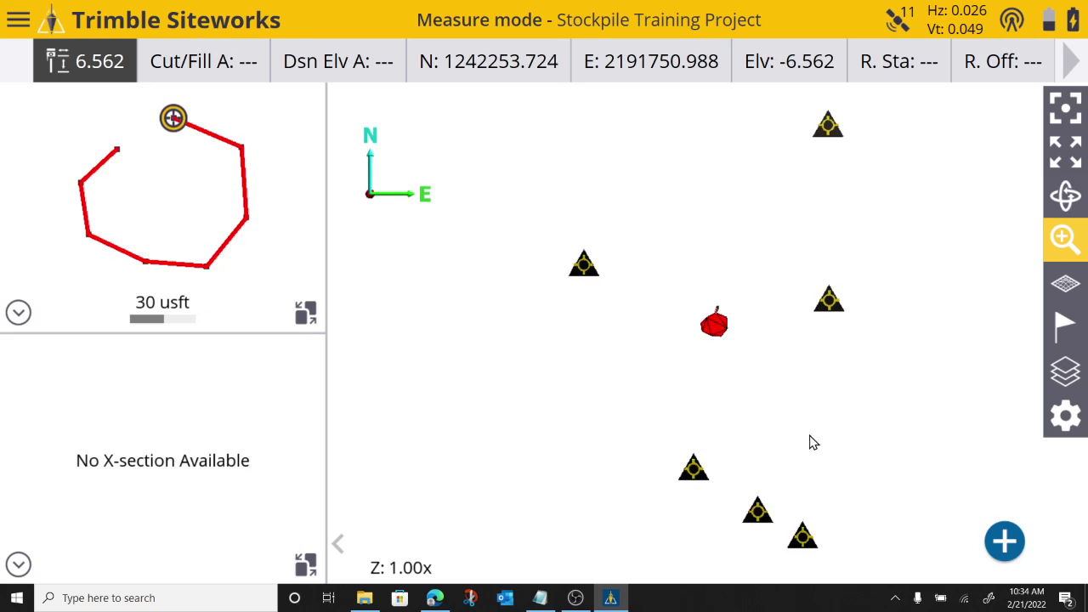
pyautogui.moveTo(811, 442); pyautogui.dragTo(812, 165)
pyautogui.click(1063, 197)
pyautogui.moveTo(828, 303); pyautogui.dragTo(828, 205)
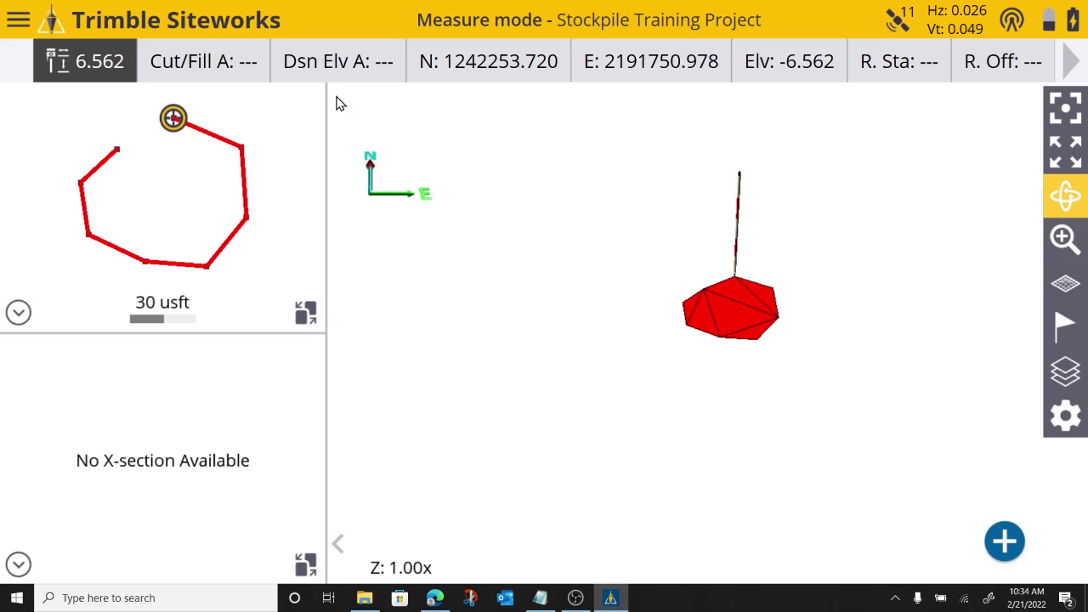
# Step: Via Project Setup > Change Project, pick Site Grading design and Ridge Landing Combined surface, then accept
pyautogui.click(20, 19)
pyautogui.click(90, 68)
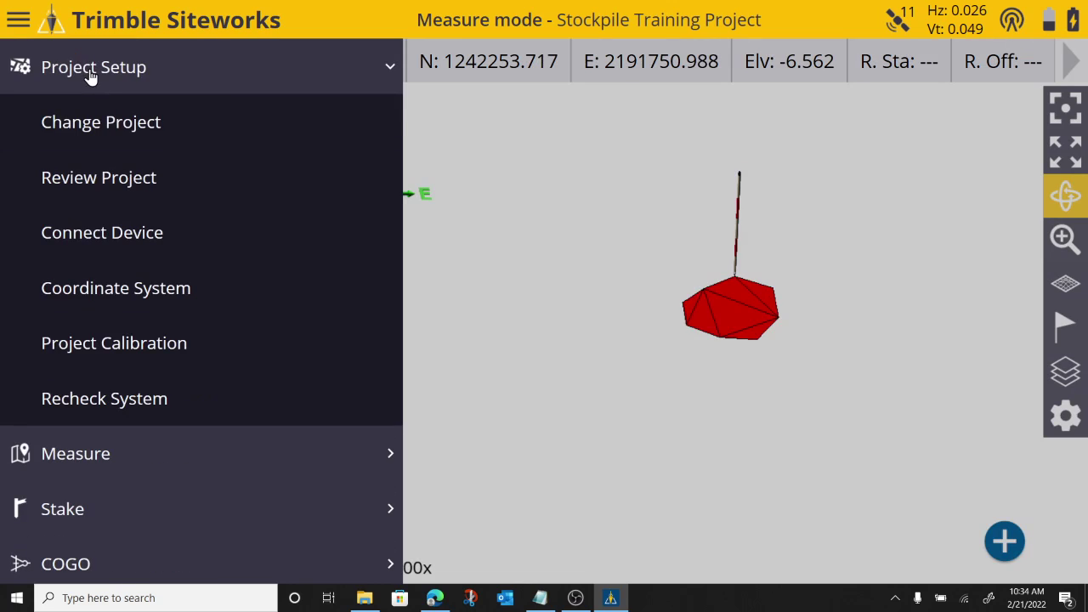
pyautogui.click(116, 126)
pyautogui.click(500, 194)
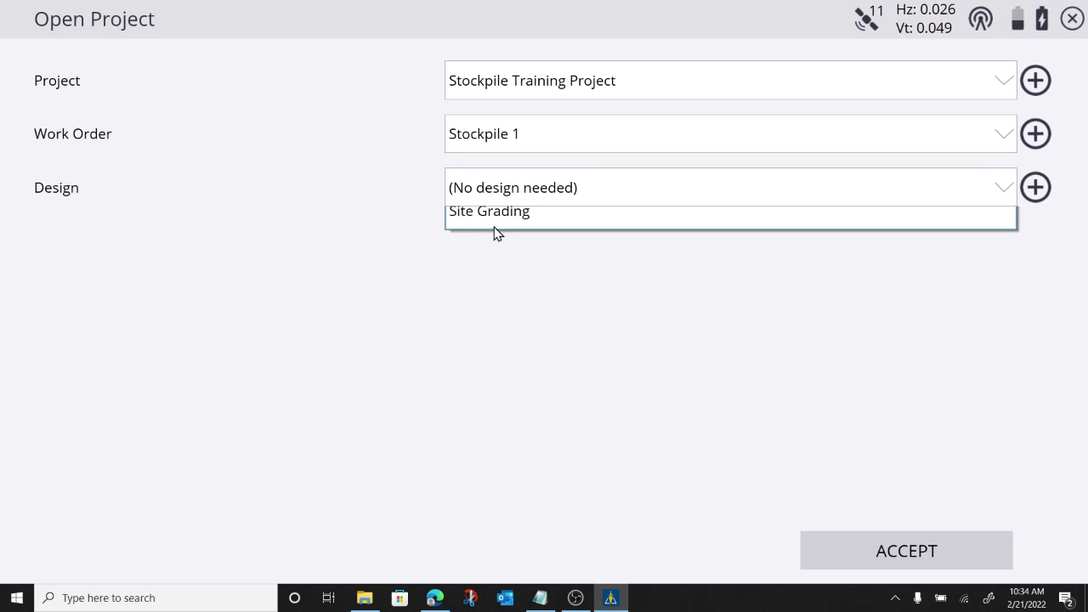
pyautogui.click(493, 270)
pyautogui.click(528, 249)
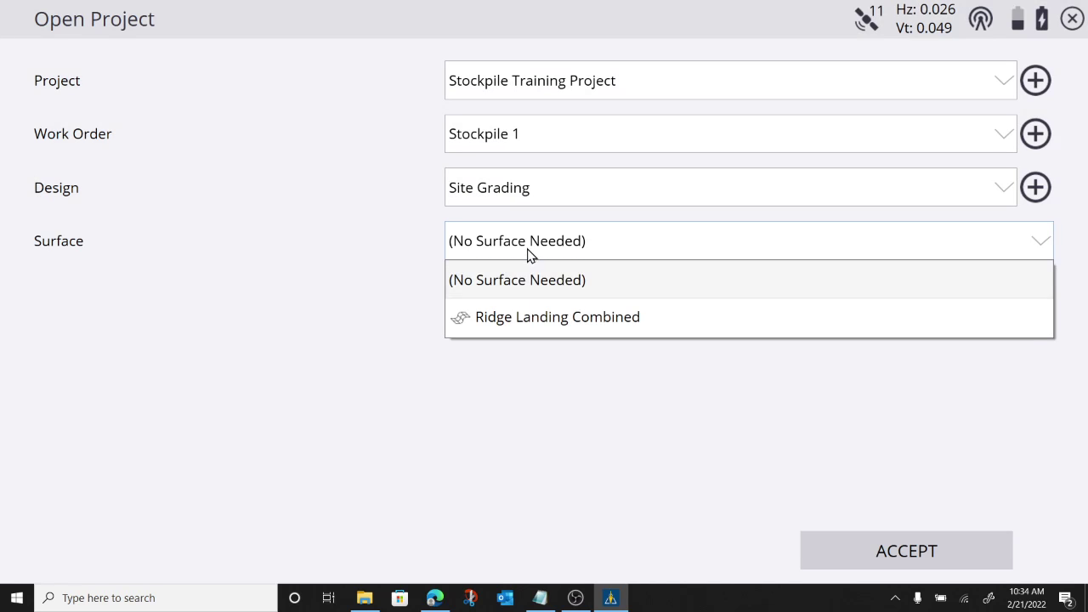
pyautogui.click(518, 322)
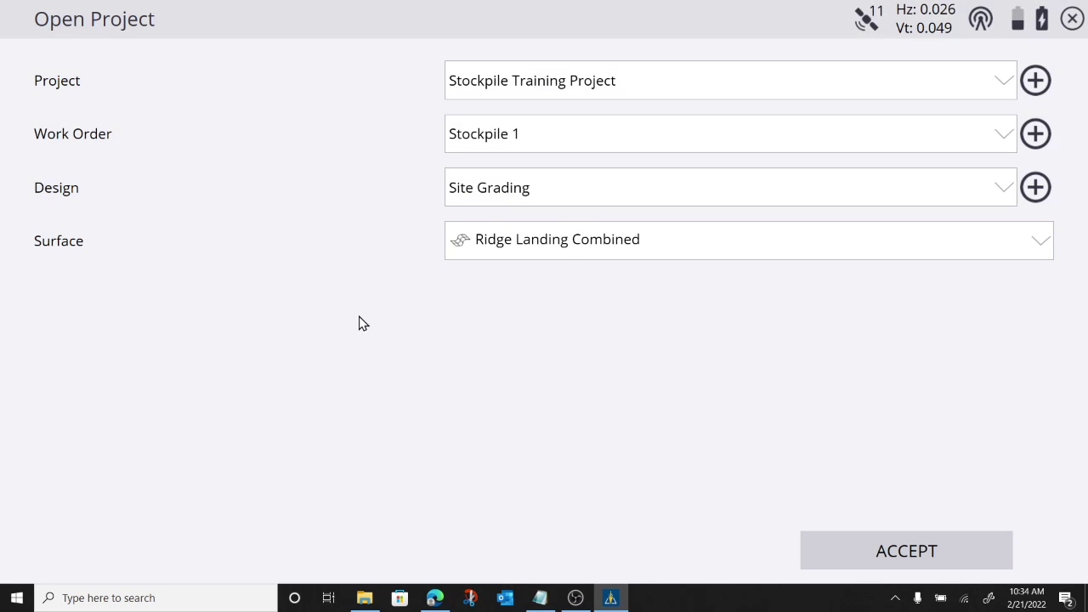
pyautogui.click(868, 552)
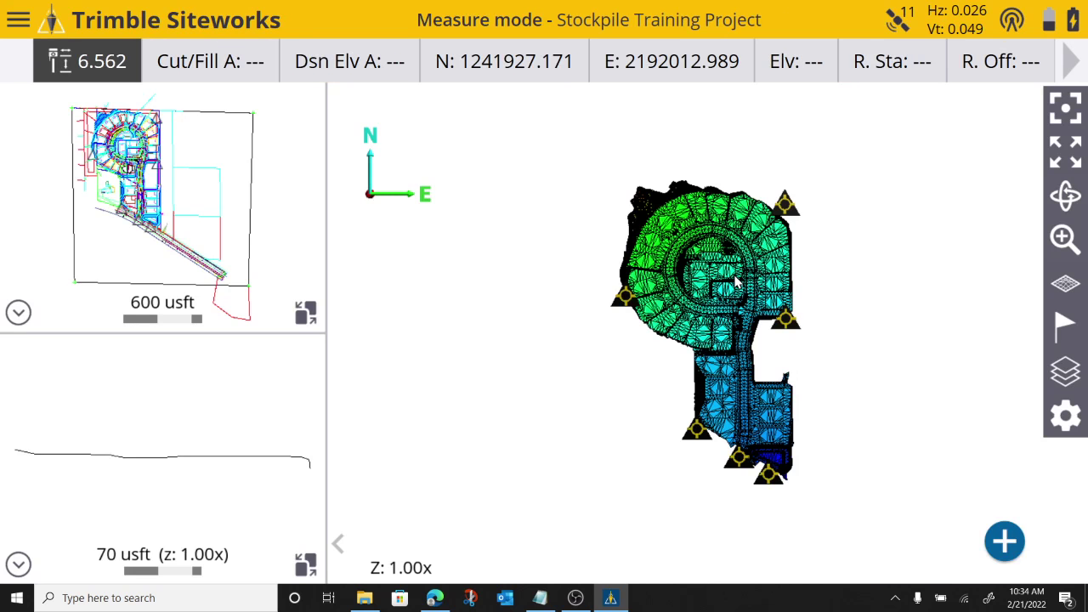
# Step: Zoom into the design surface and tilt it into a perspective 3D view
pyautogui.click(1065, 240)
pyautogui.click(783, 341)
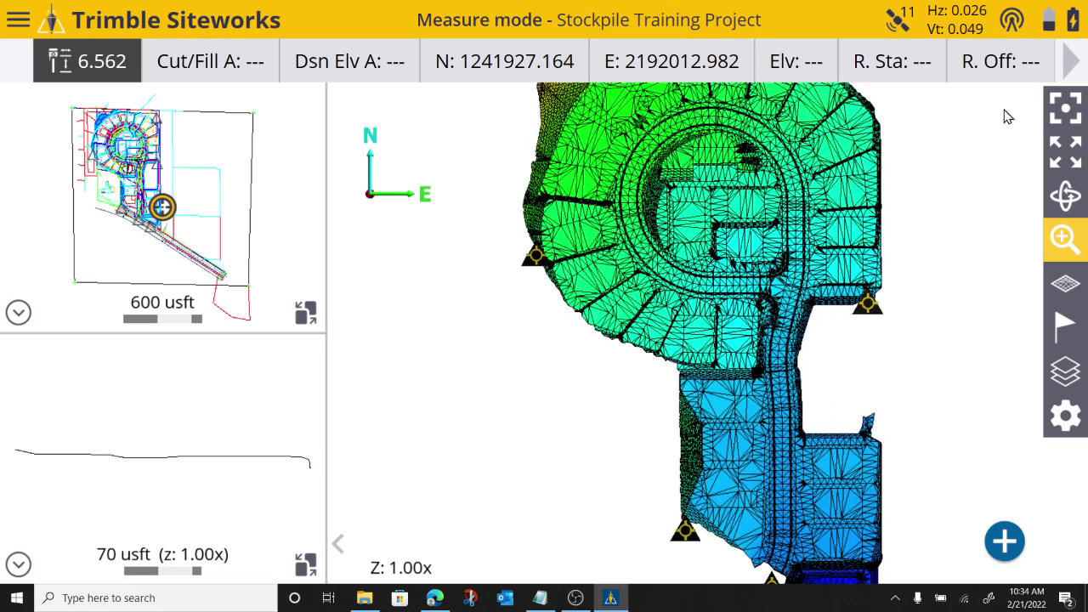
pyautogui.click(1066, 108)
pyautogui.click(719, 281)
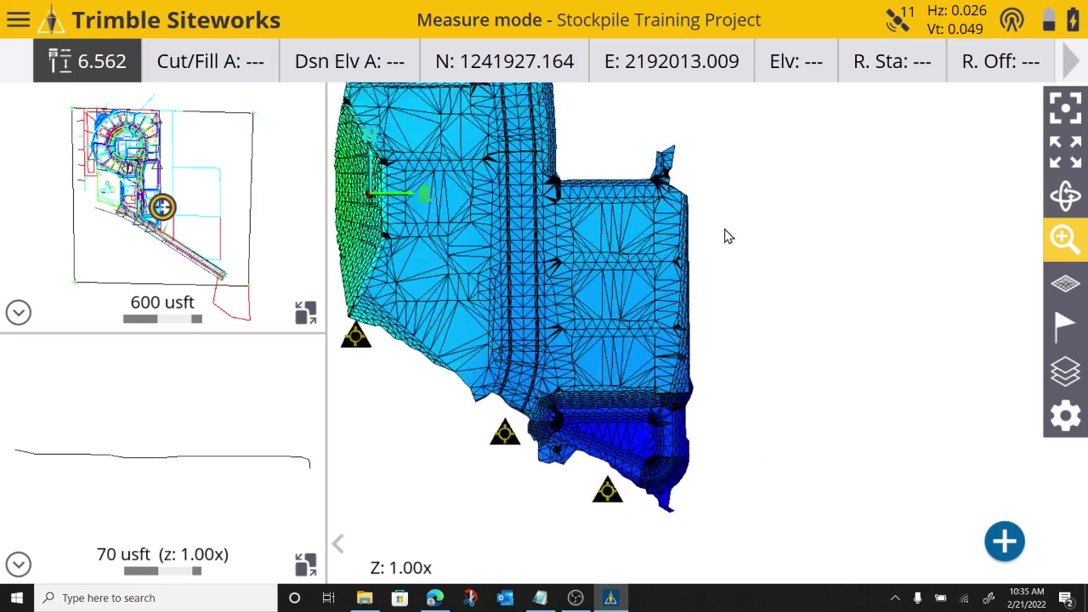
pyautogui.click(729, 177)
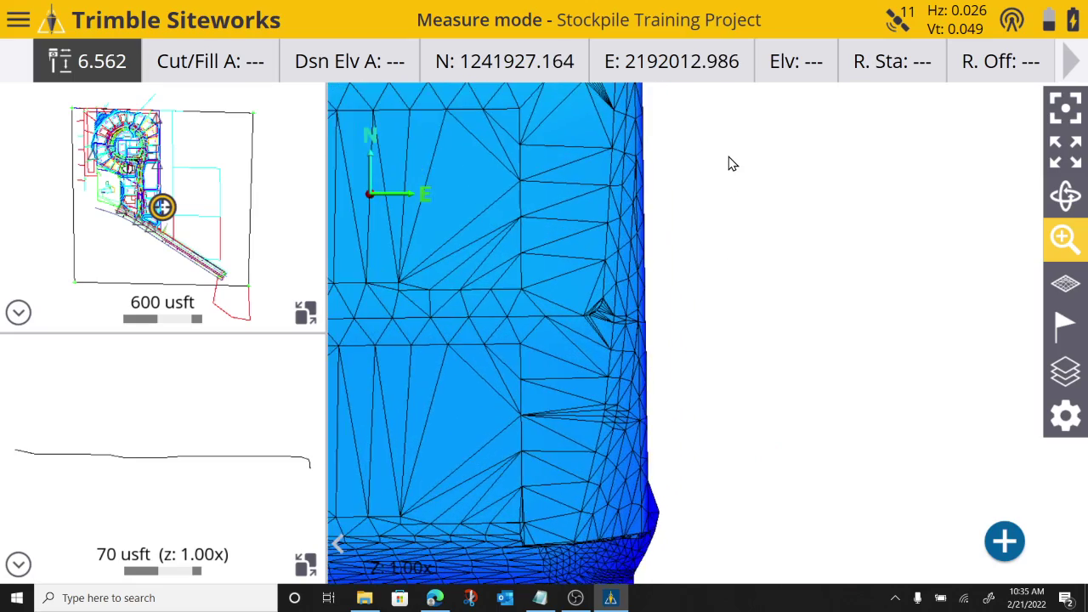
pyautogui.click(1065, 196)
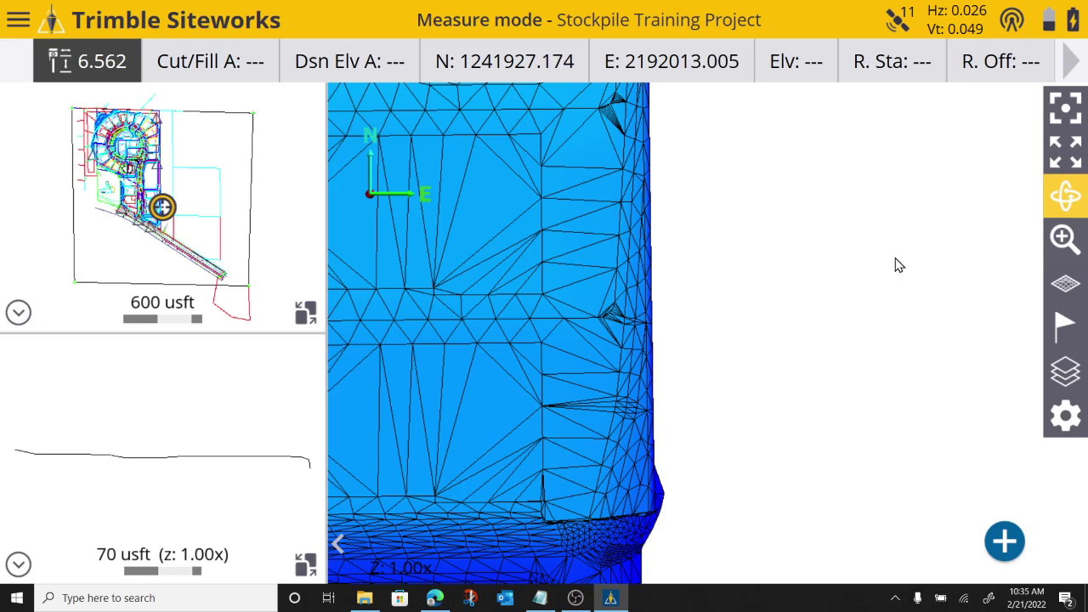
pyautogui.moveTo(897, 265); pyautogui.dragTo(843, 114)
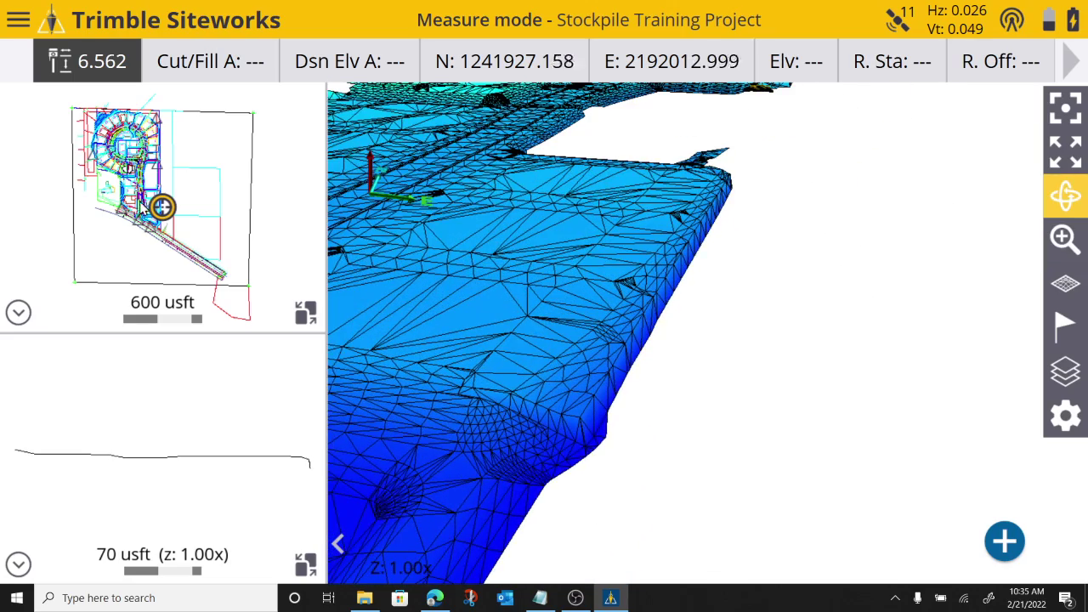
# Step: Inspect the Site Grading plan linework zoomed in, then return the 3D view to the main area
pyautogui.click(305, 312)
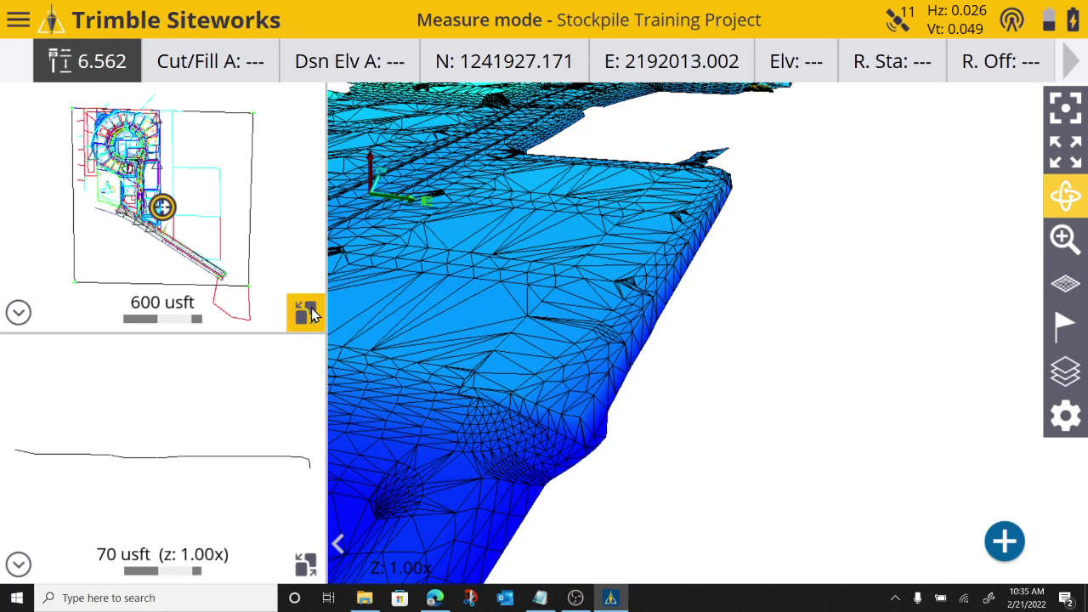
pyautogui.click(1063, 240)
pyautogui.click(1063, 240)
pyautogui.click(1063, 240)
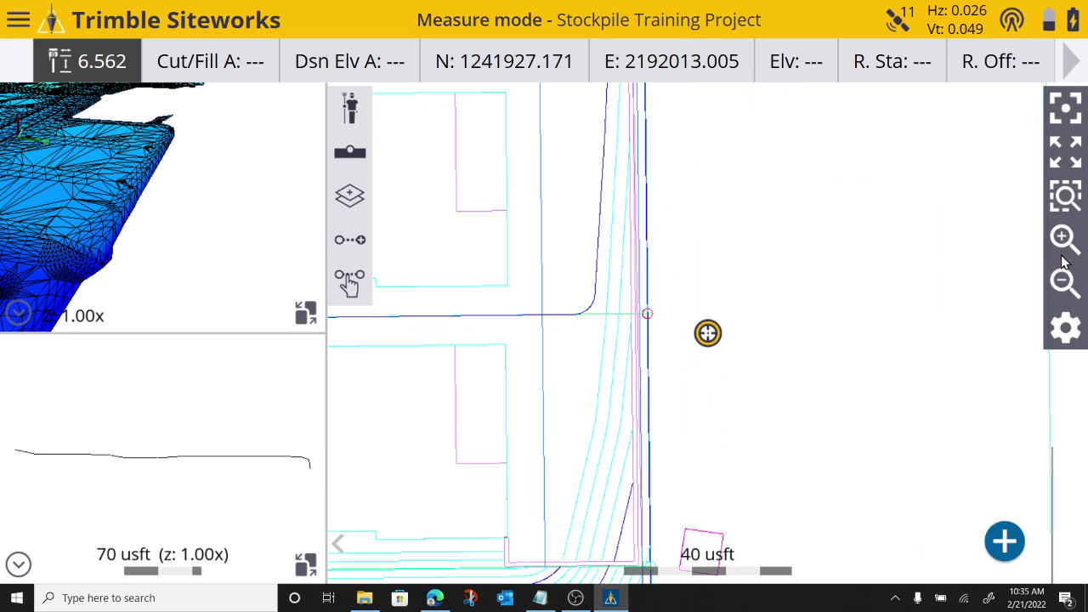
pyautogui.click(1063, 283)
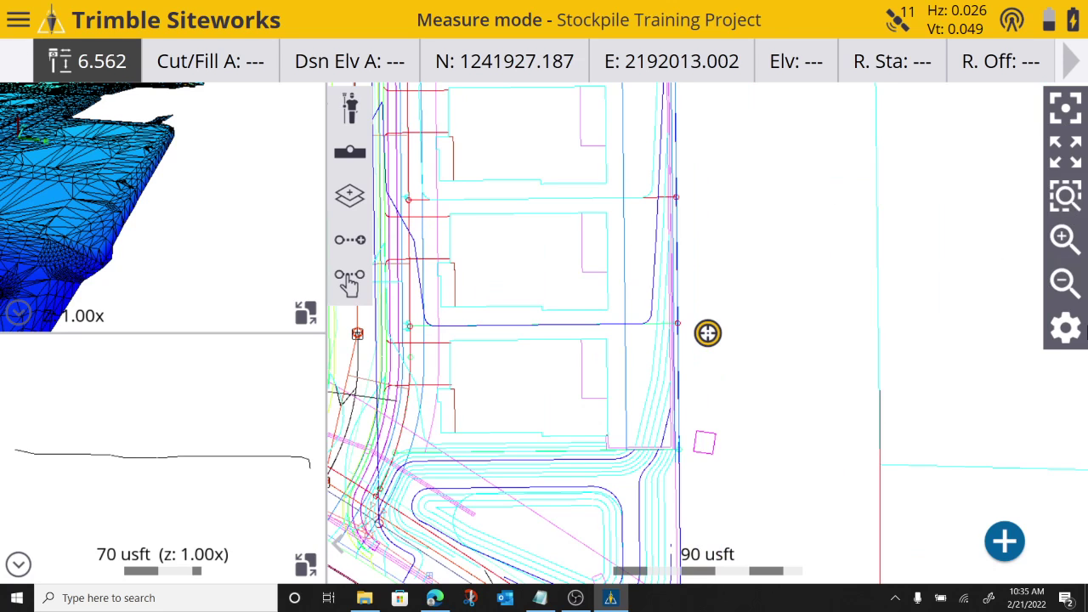
pyautogui.click(306, 313)
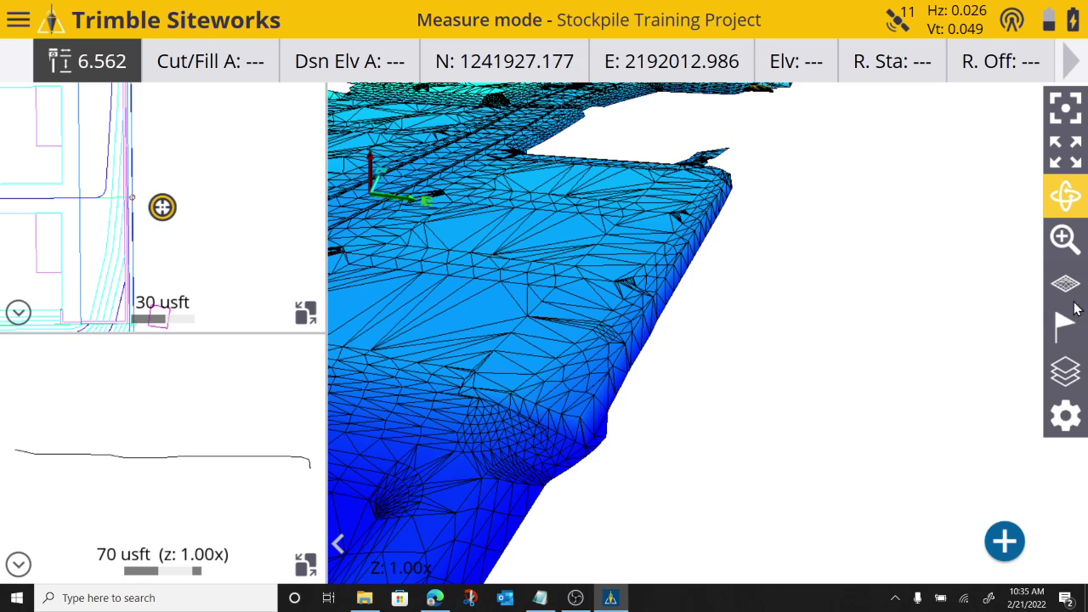
# Step: Hide the design surface from the 3D view and reset it to north-up orientation
pyautogui.click(1065, 374)
pyautogui.click(265, 259)
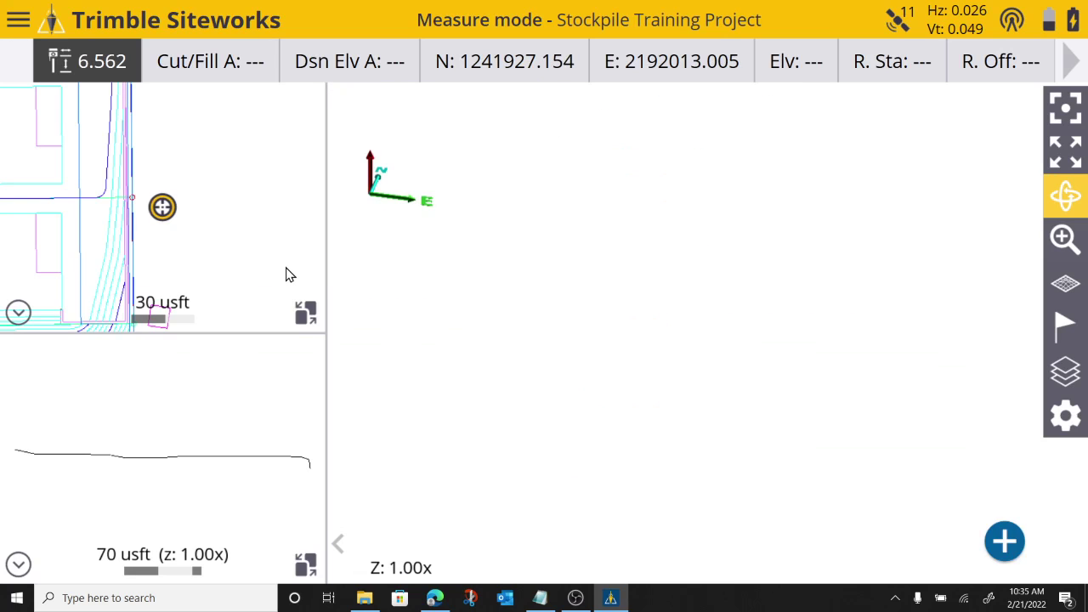
pyautogui.click(1065, 117)
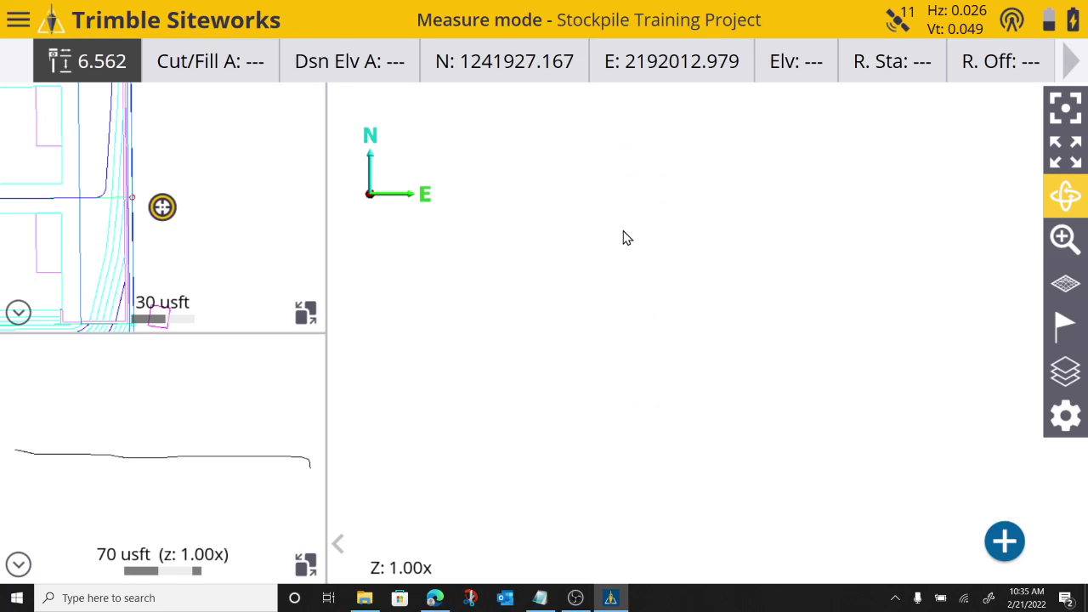
# Step: Open the Stockpile 1 work order with Design set to no design
pyautogui.click(21, 20)
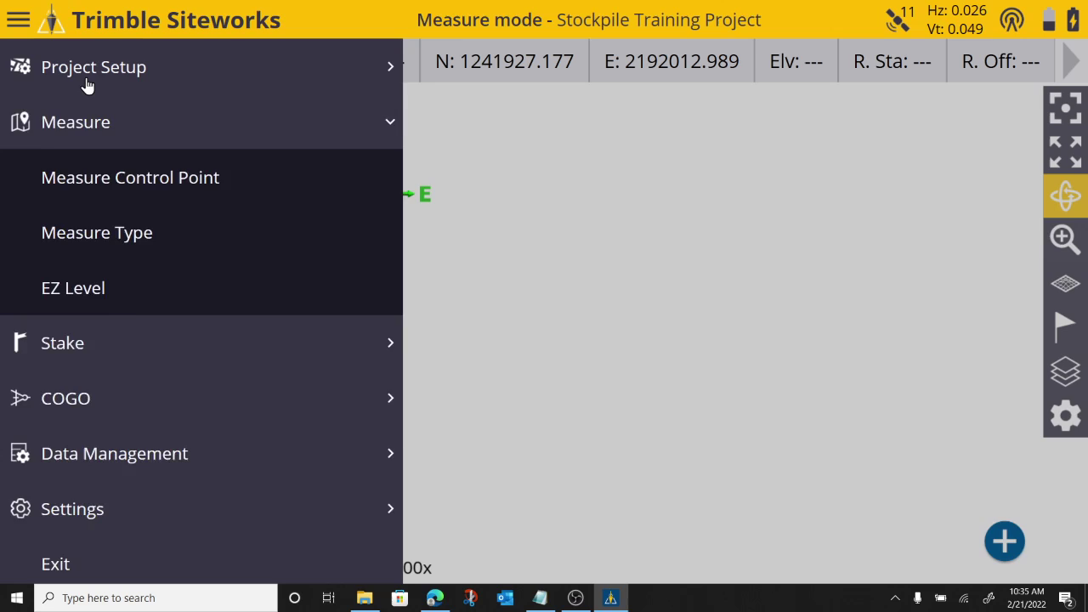
pyautogui.click(88, 85)
pyautogui.click(100, 140)
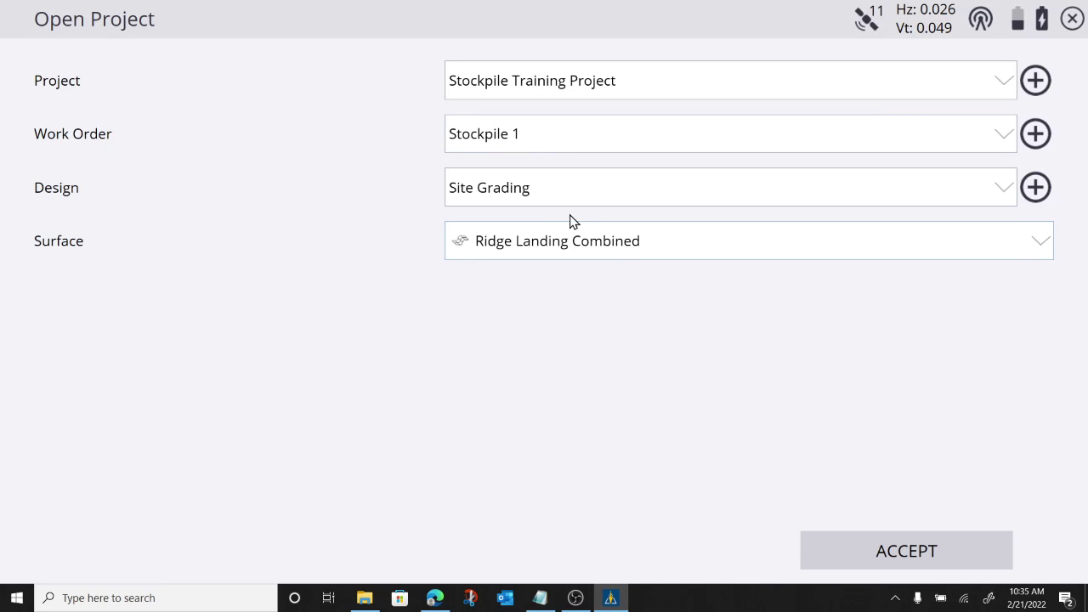
pyautogui.click(529, 199)
pyautogui.click(523, 226)
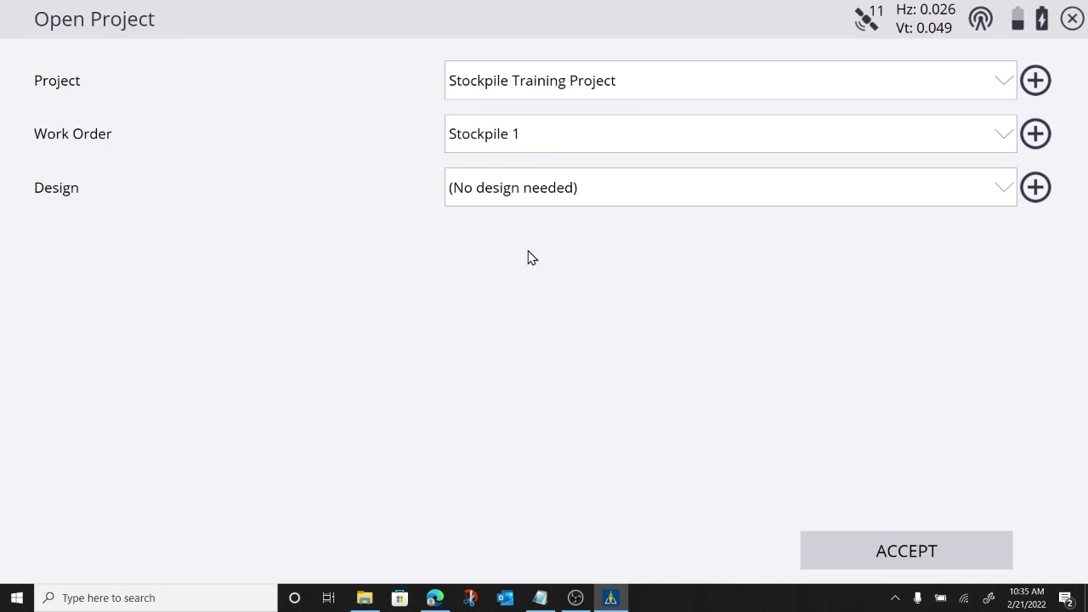
pyautogui.click(884, 557)
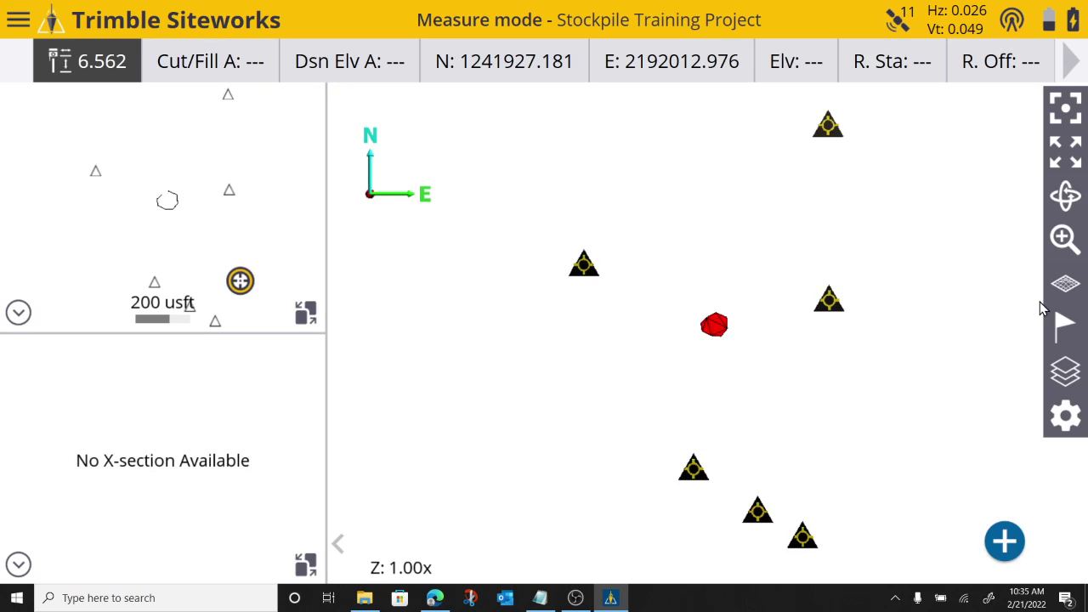
# Step: Zoom and tilt the 3D view onto the stockpile and display the Measured surface
pyautogui.click(1064, 238)
pyautogui.moveTo(782, 420); pyautogui.dragTo(778, 271)
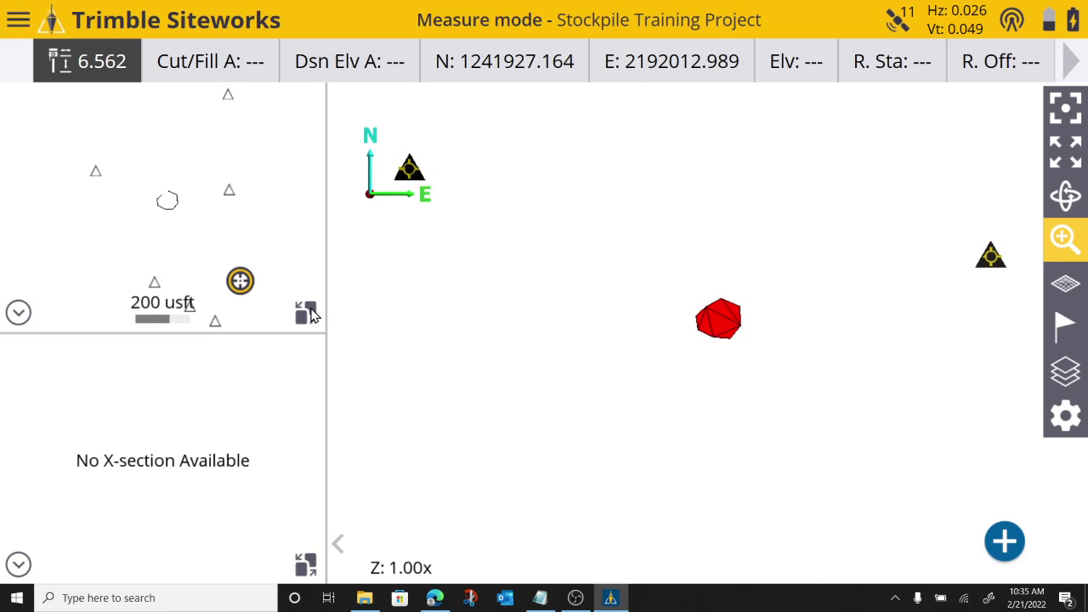
pyautogui.click(1066, 196)
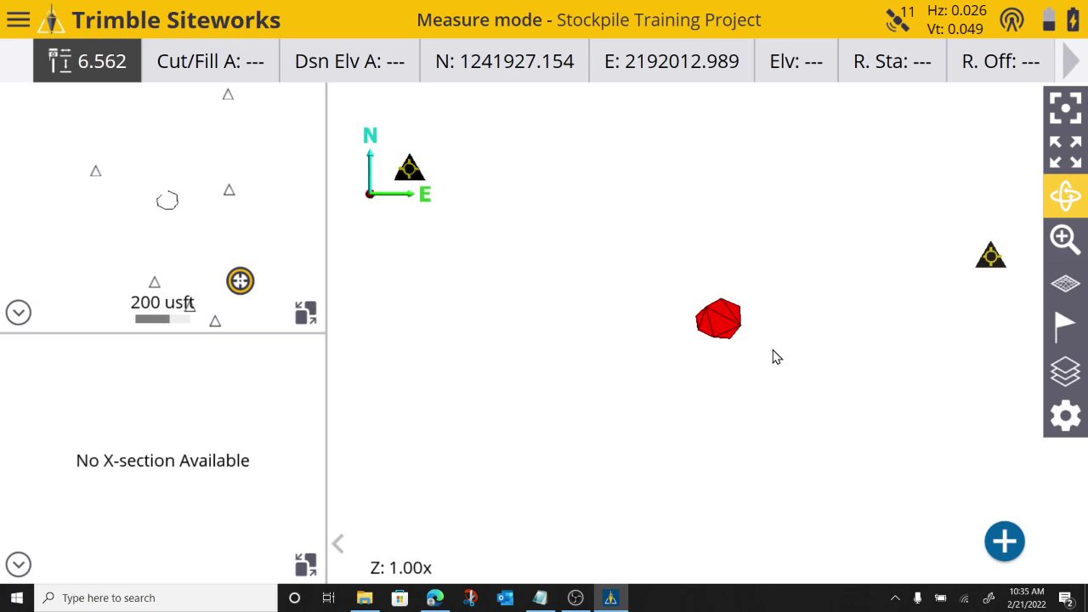
pyautogui.moveTo(773, 357); pyautogui.dragTo(756, 213)
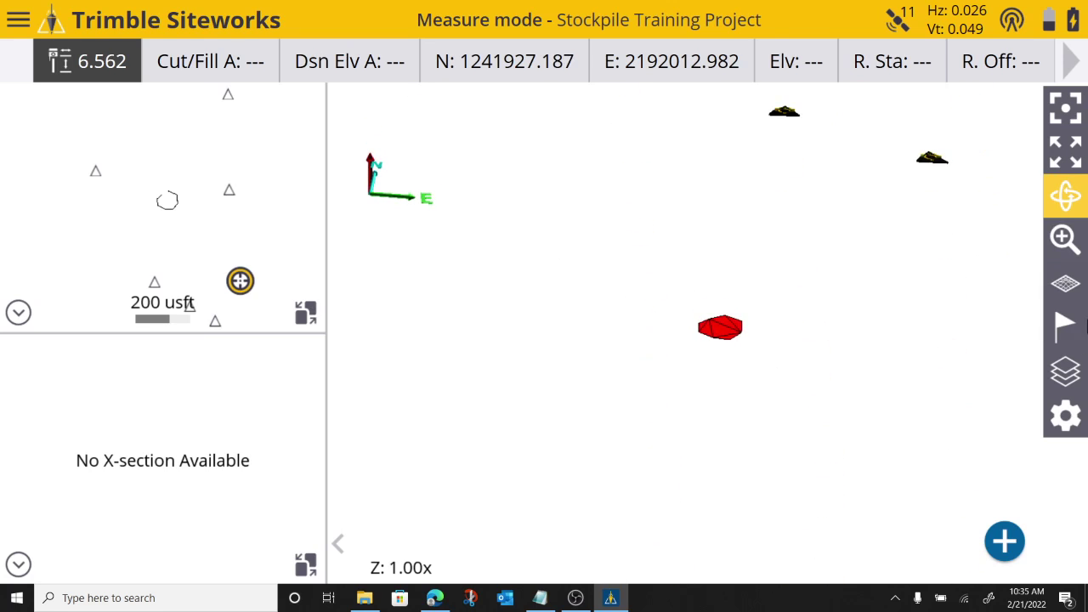
pyautogui.click(1069, 374)
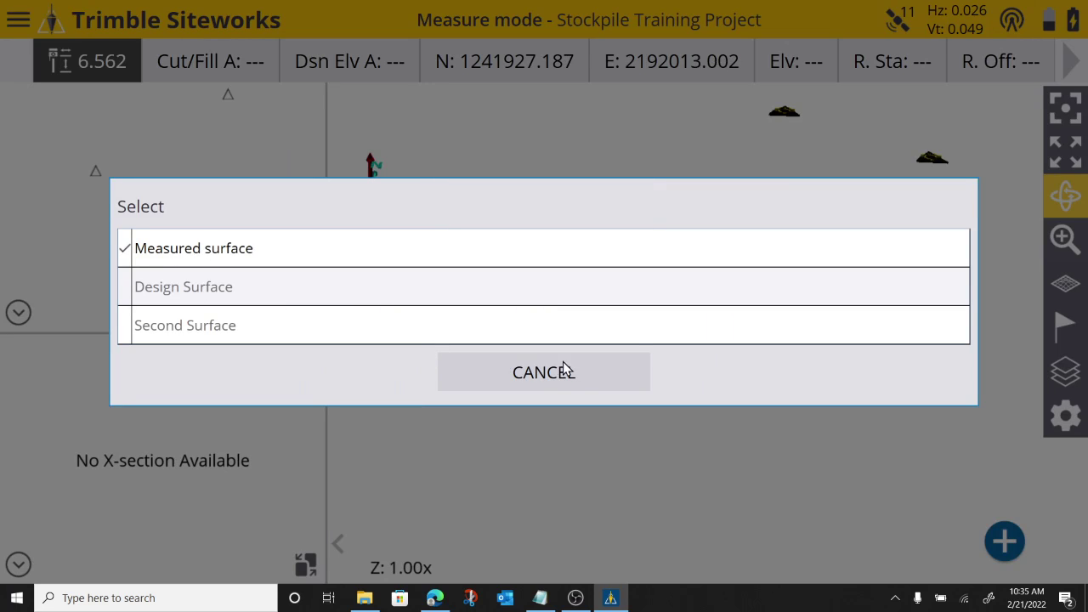
pyautogui.click(217, 245)
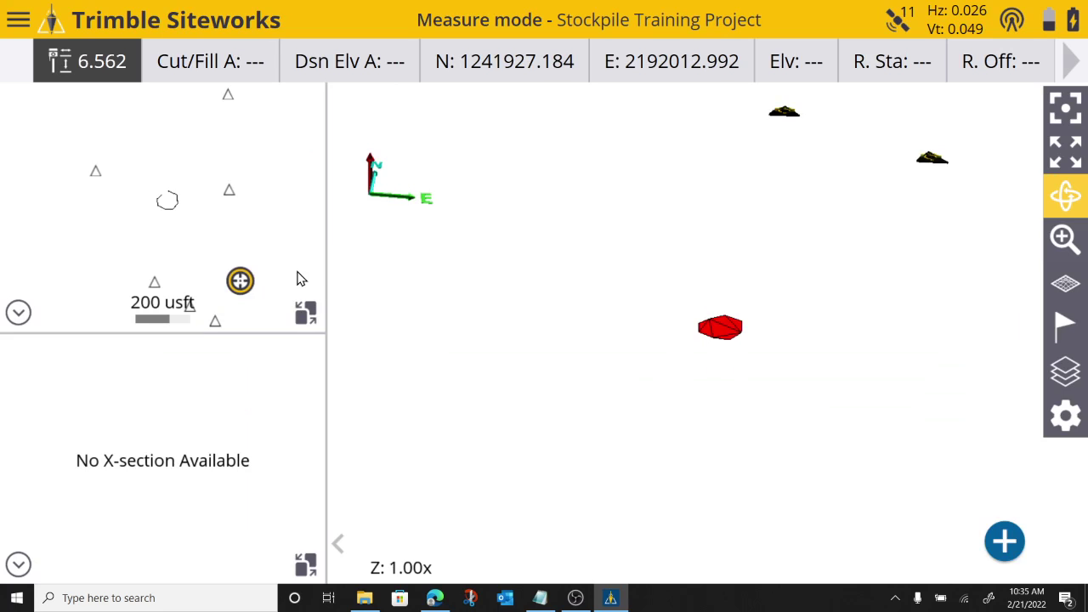
# Step: Make plan view the main view, zoomed and centred on the stockpile boundary polygon
pyautogui.click(308, 314)
pyautogui.click(712, 325)
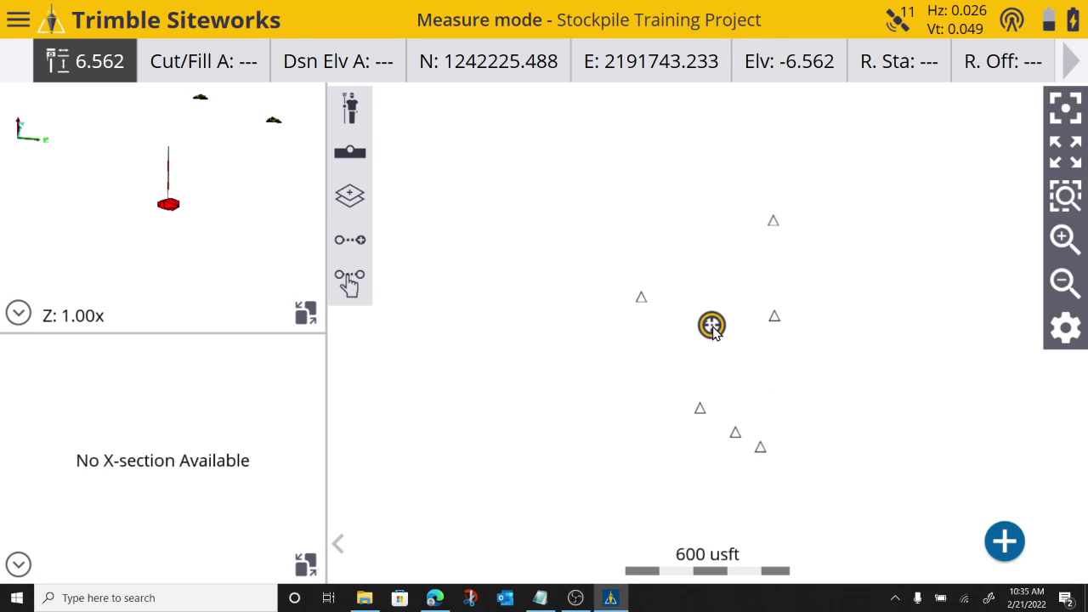
pyautogui.click(1066, 238)
pyautogui.click(1065, 238)
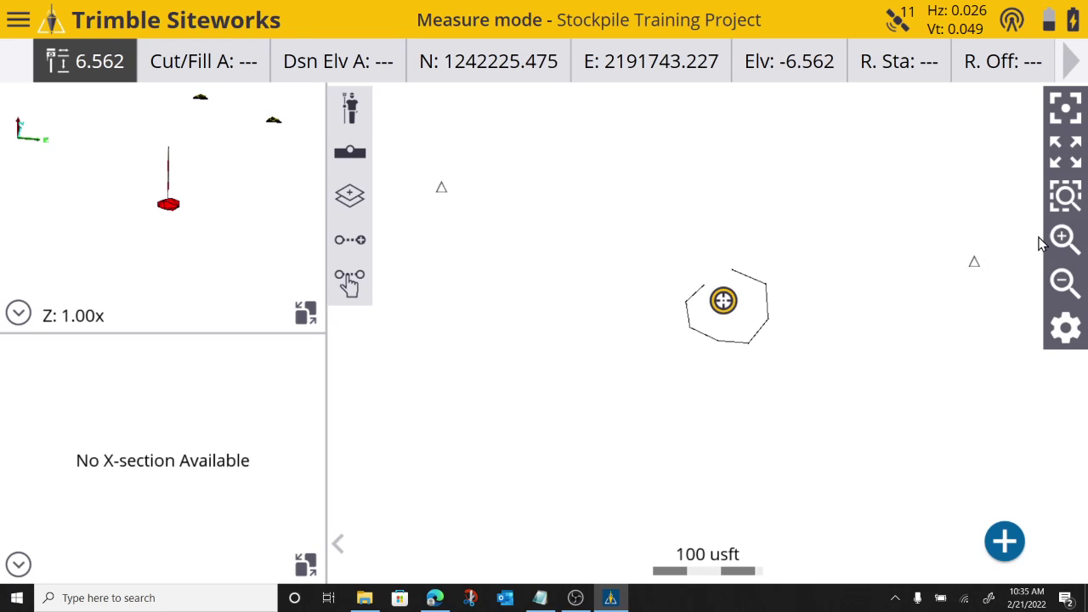
pyautogui.scroll(1, 812, 278)
pyautogui.moveTo(812, 279); pyautogui.dragTo(760, 298)
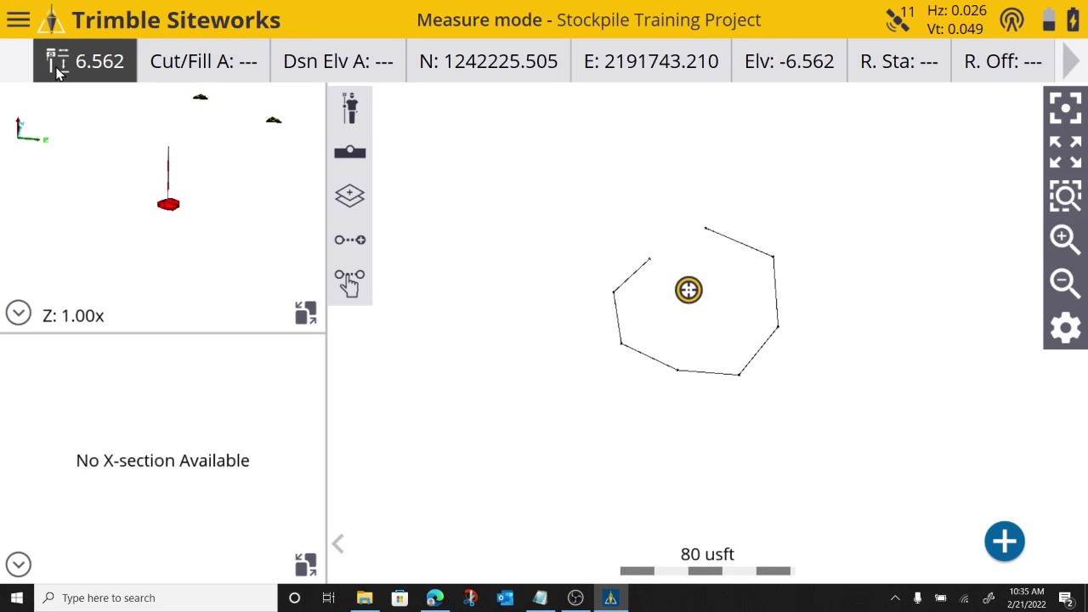
# Step: Change the rover antenna height from 6.562 to 0
pyautogui.click(101, 73)
pyautogui.click(490, 143)
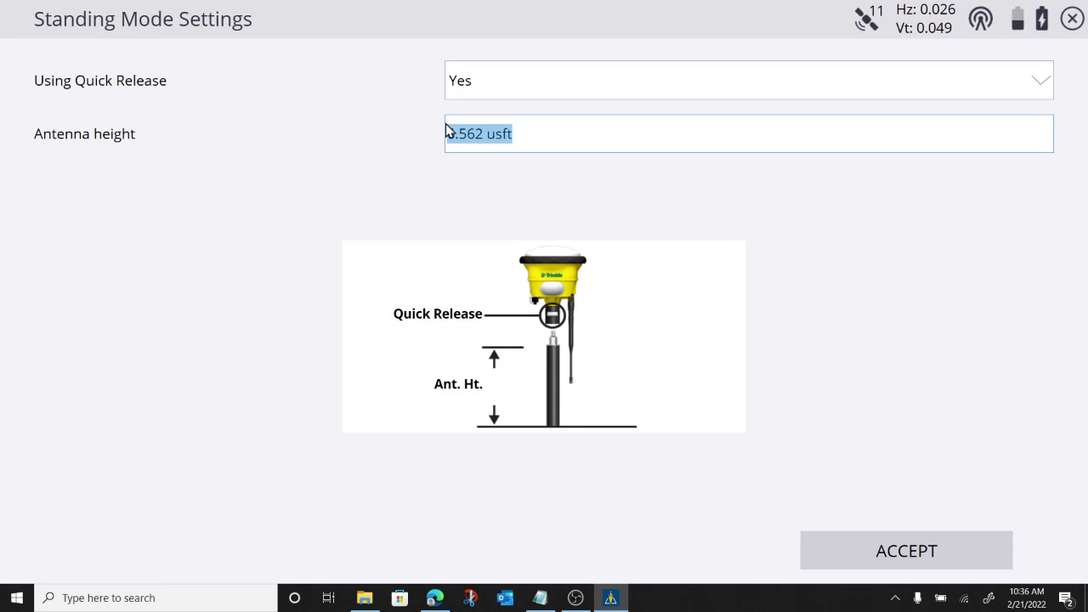
pyautogui.write('0')
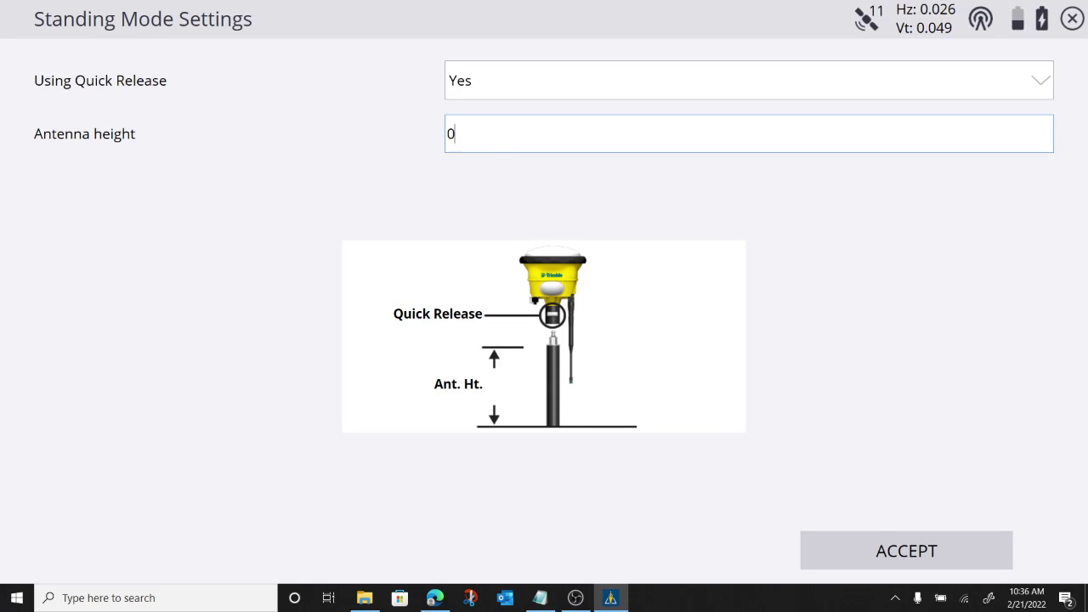
pyautogui.click(941, 551)
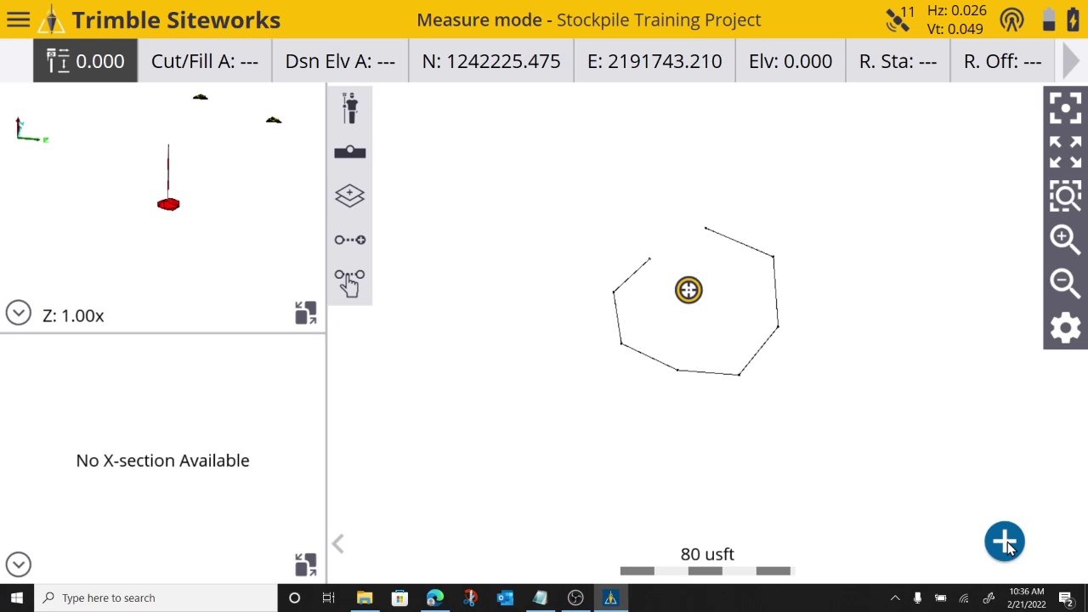
# Step: Store the first surface point, named Stockpile1, inside the boundary
pyautogui.click(344, 151)
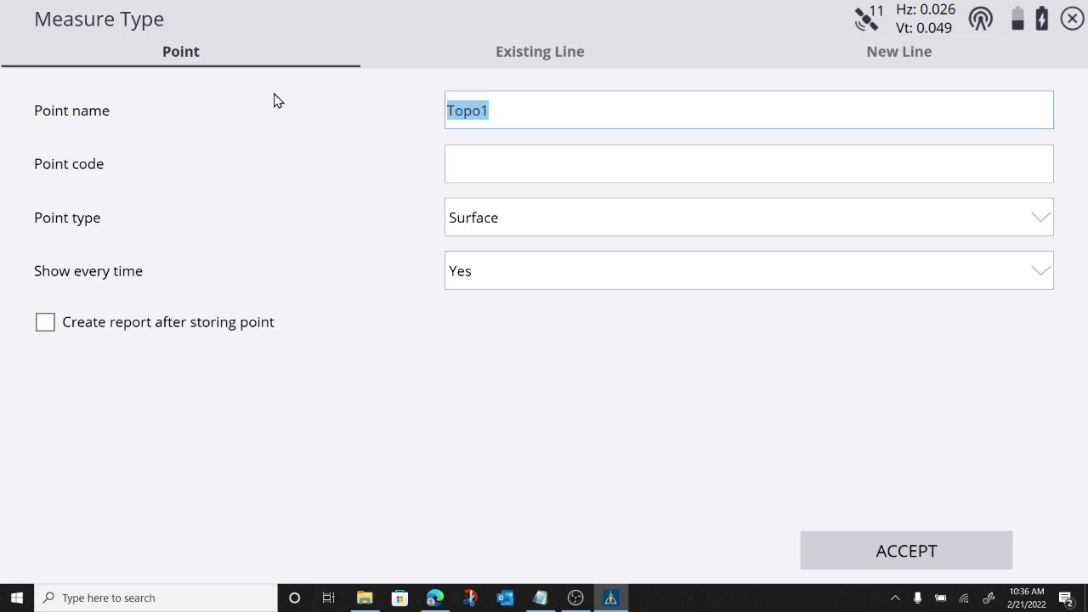
pyautogui.click(893, 555)
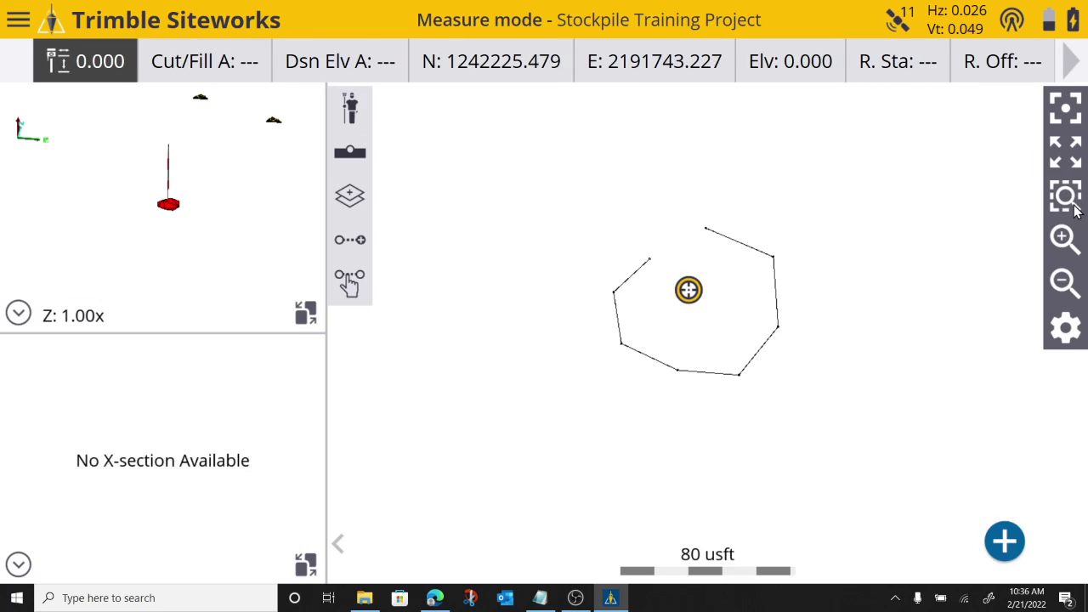
pyautogui.click(1064, 237)
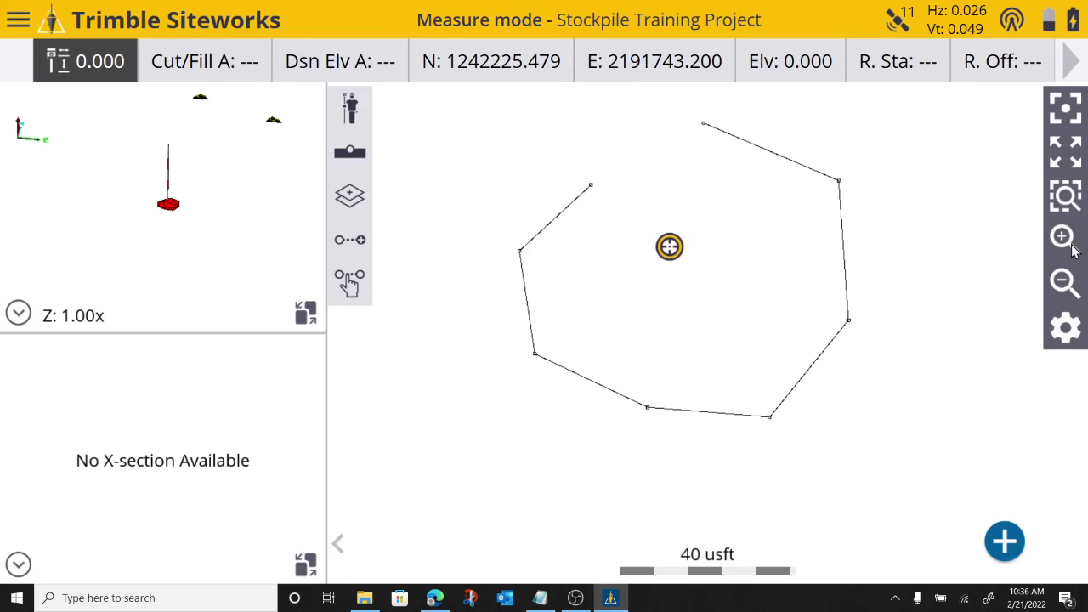
pyautogui.click(1005, 542)
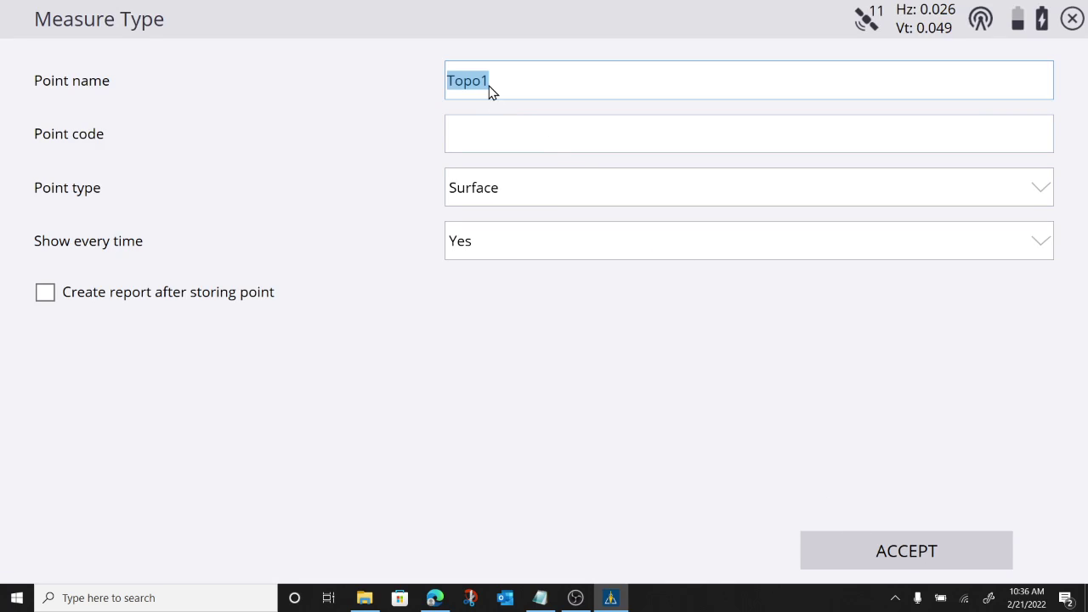
pyautogui.write('Stockpile1')
pyautogui.click(915, 559)
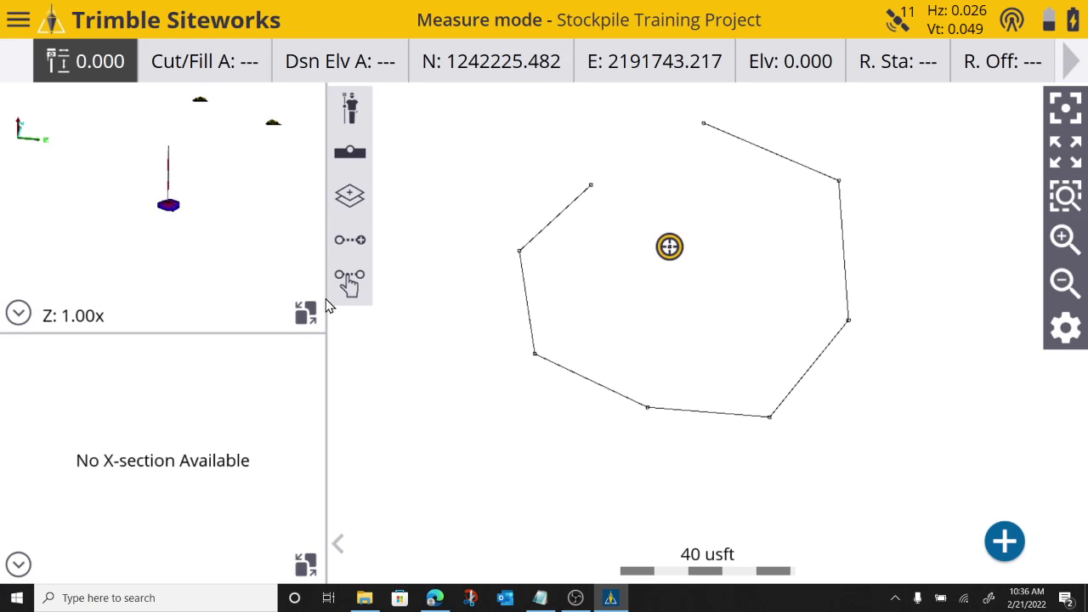
# Step: In the 3D view, store points Stockpile2 and Stockpile3 at two more spots inside the boundary
pyautogui.click(304, 317)
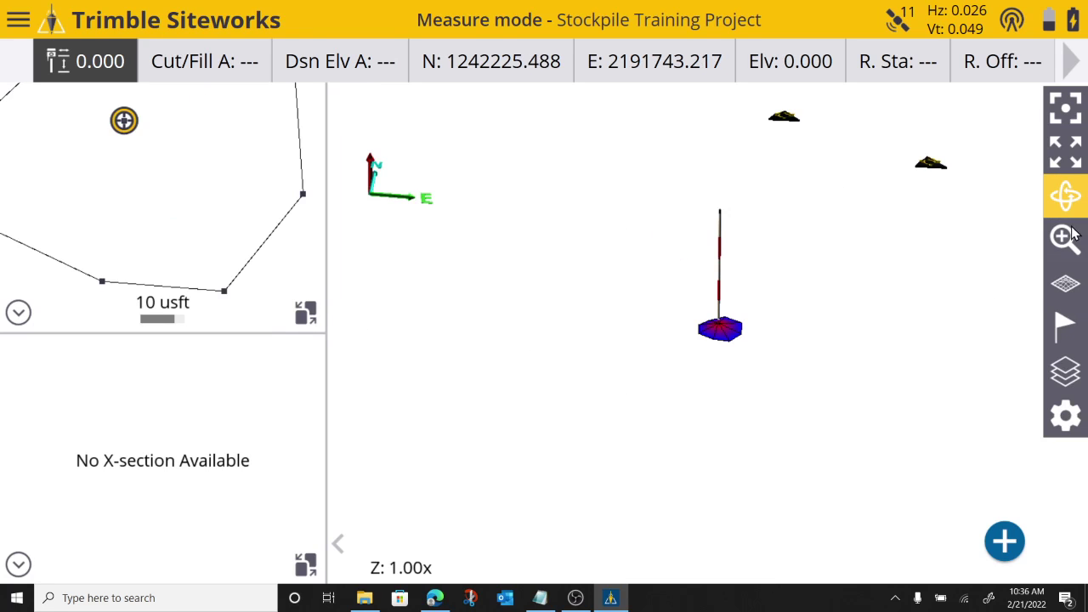
pyautogui.moveTo(811, 340); pyautogui.dragTo(782, 179)
pyautogui.click(1066, 196)
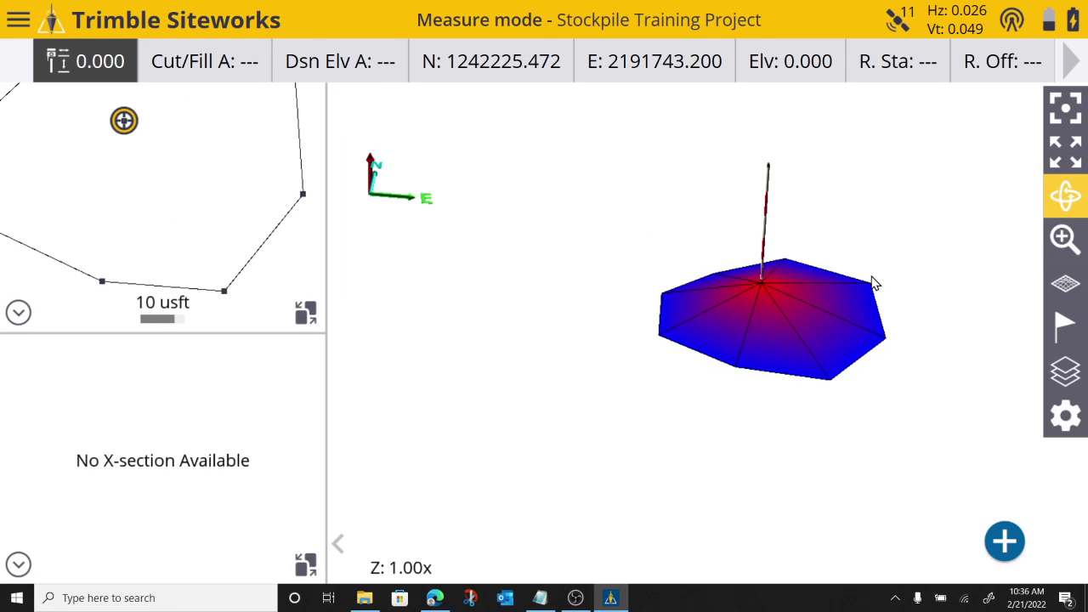
pyautogui.moveTo(875, 284)
pyautogui.mouseDown()
pyautogui.moveTo(877, 178)
pyautogui.moveTo(879, 297)
pyautogui.mouseUp()
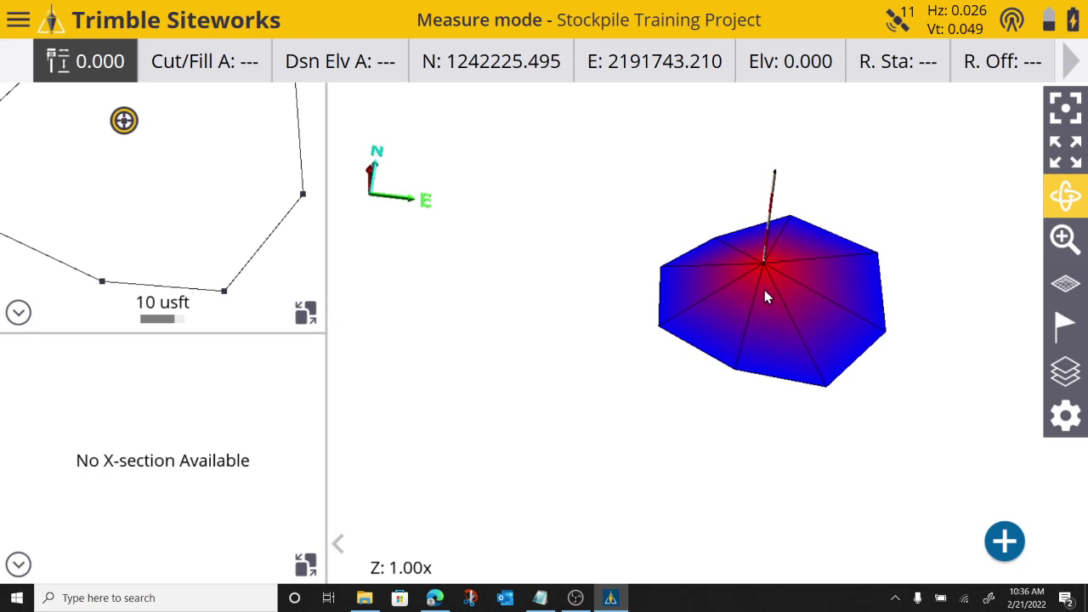
pyautogui.click(150, 198)
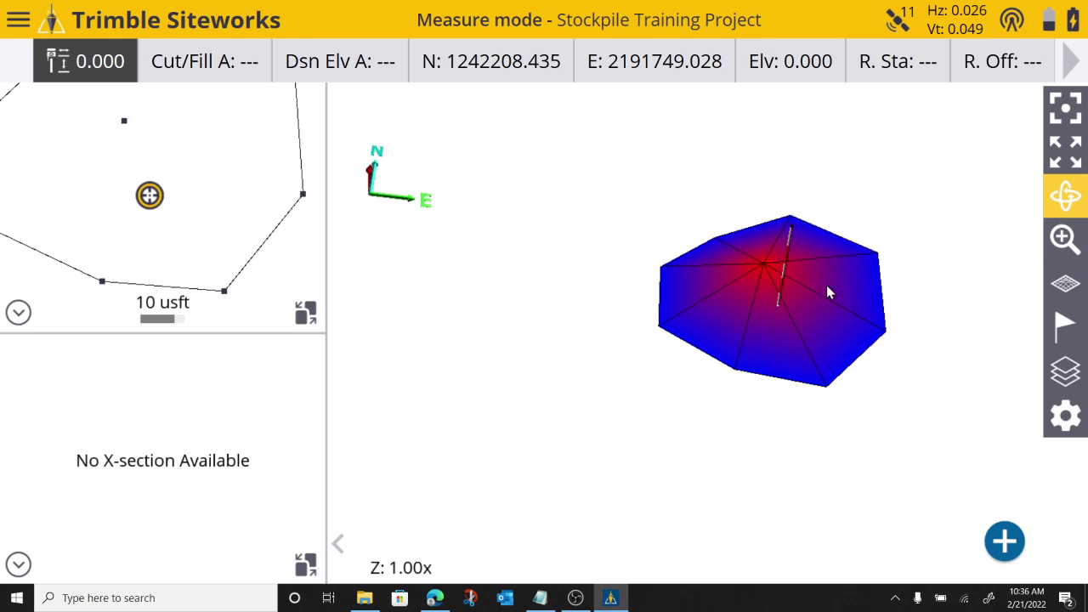
pyautogui.click(1006, 541)
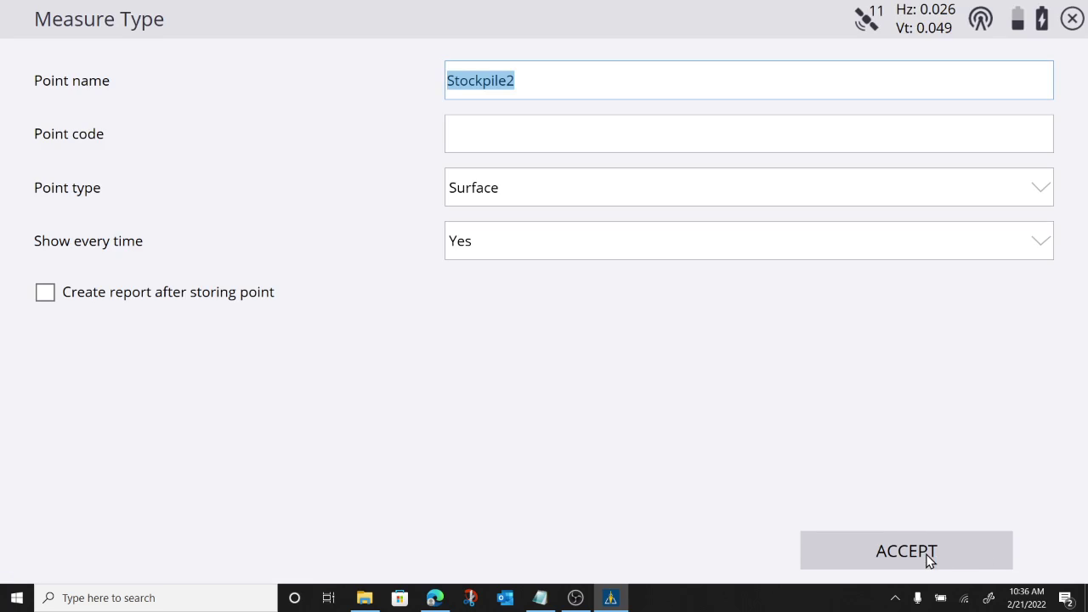
pyautogui.click(927, 553)
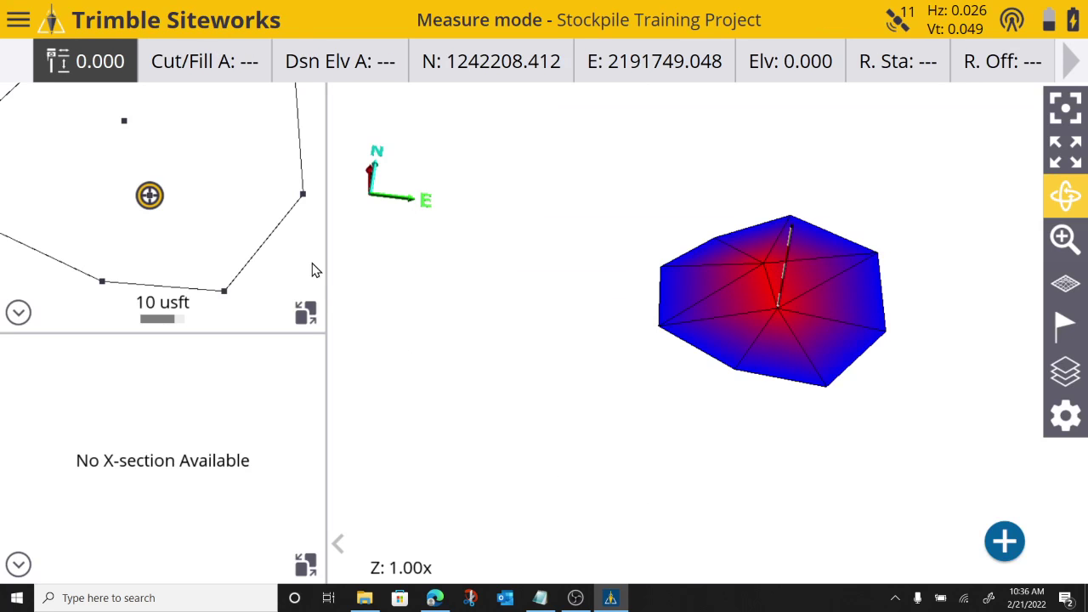
pyautogui.click(218, 143)
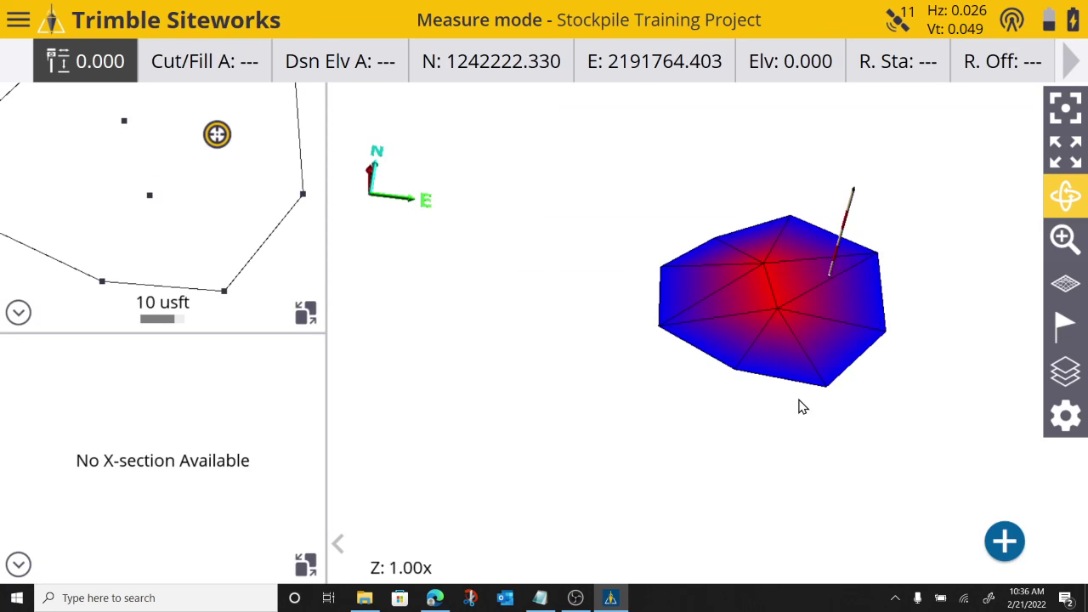
pyautogui.click(1006, 541)
pyautogui.click(904, 565)
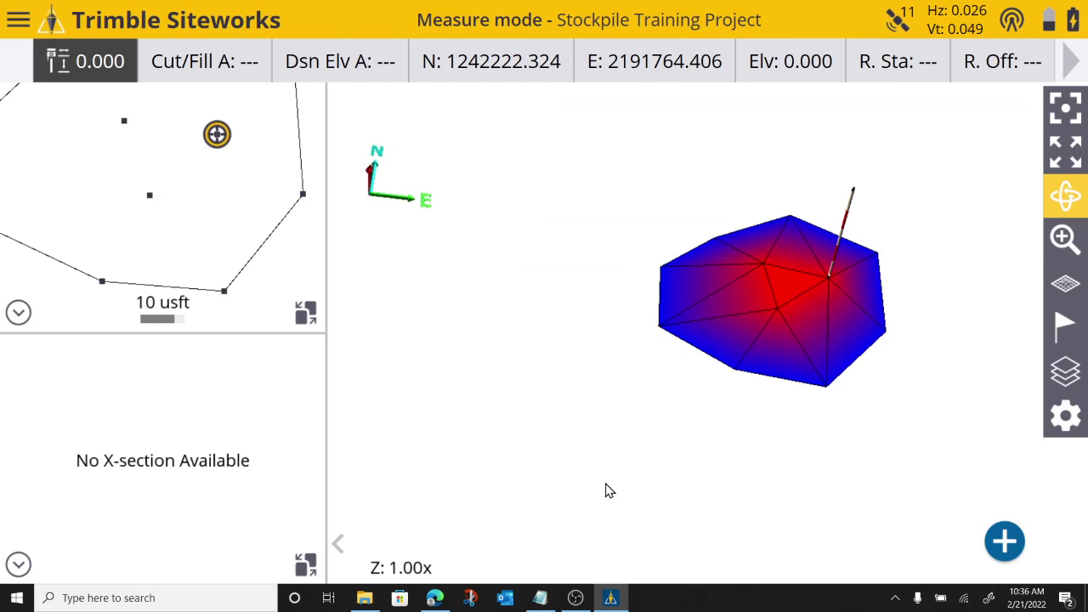
pyautogui.click(308, 317)
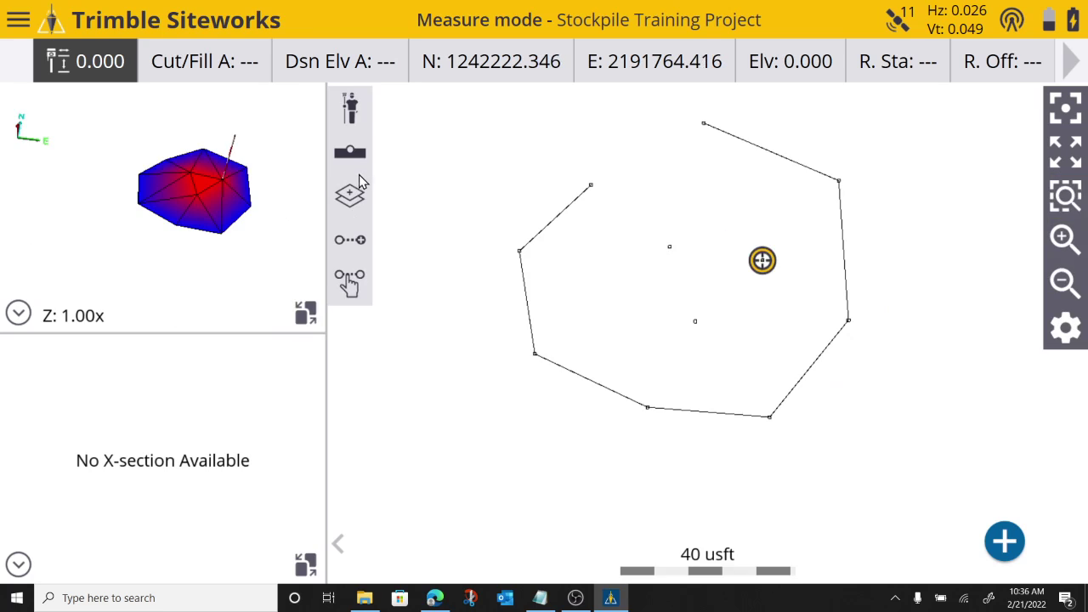
pyautogui.click(714, 218)
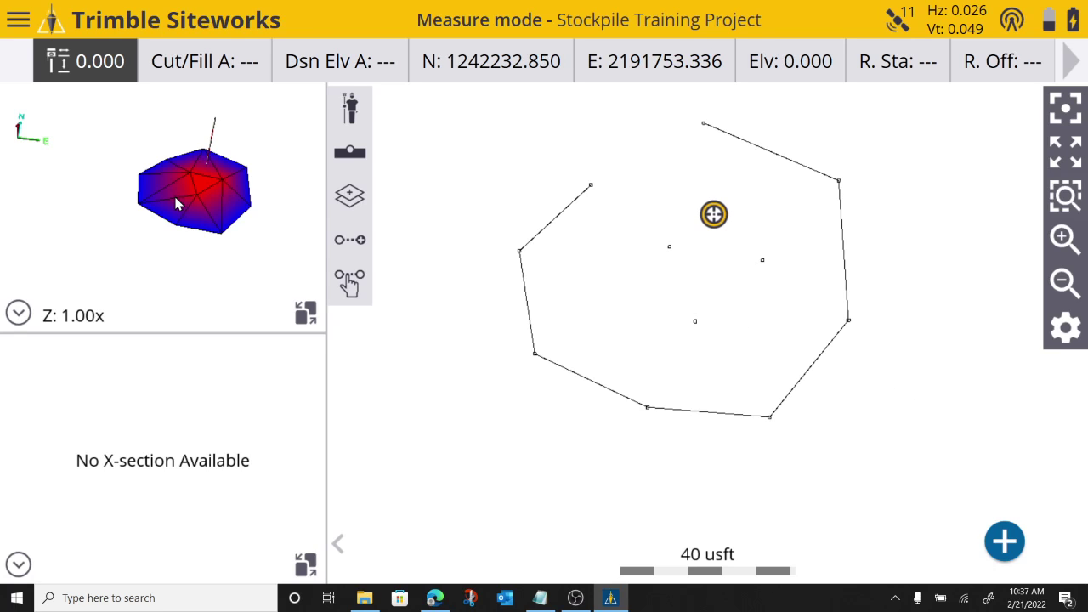
pyautogui.click(306, 313)
pyautogui.moveTo(845, 334); pyautogui.dragTo(927, 263)
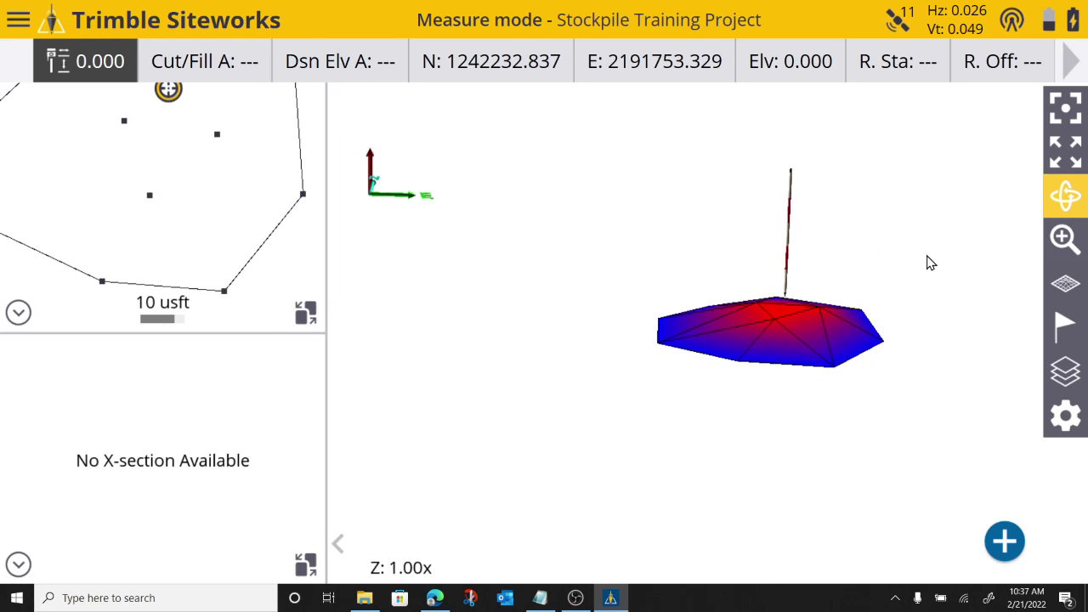
pyautogui.click(1065, 238)
pyautogui.moveTo(850, 370); pyautogui.dragTo(848, 335)
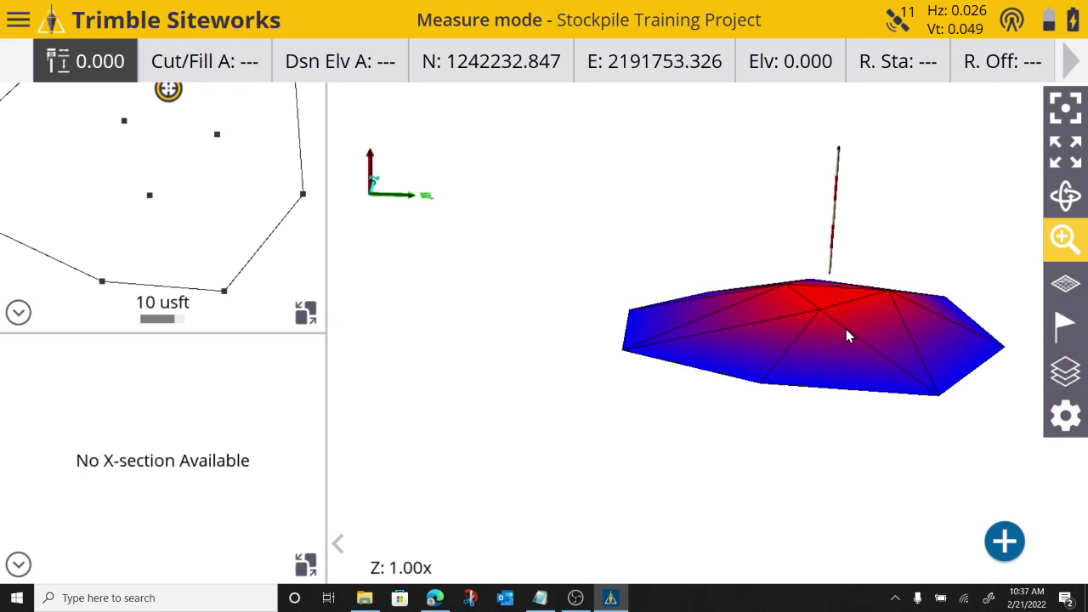
pyautogui.click(1066, 238)
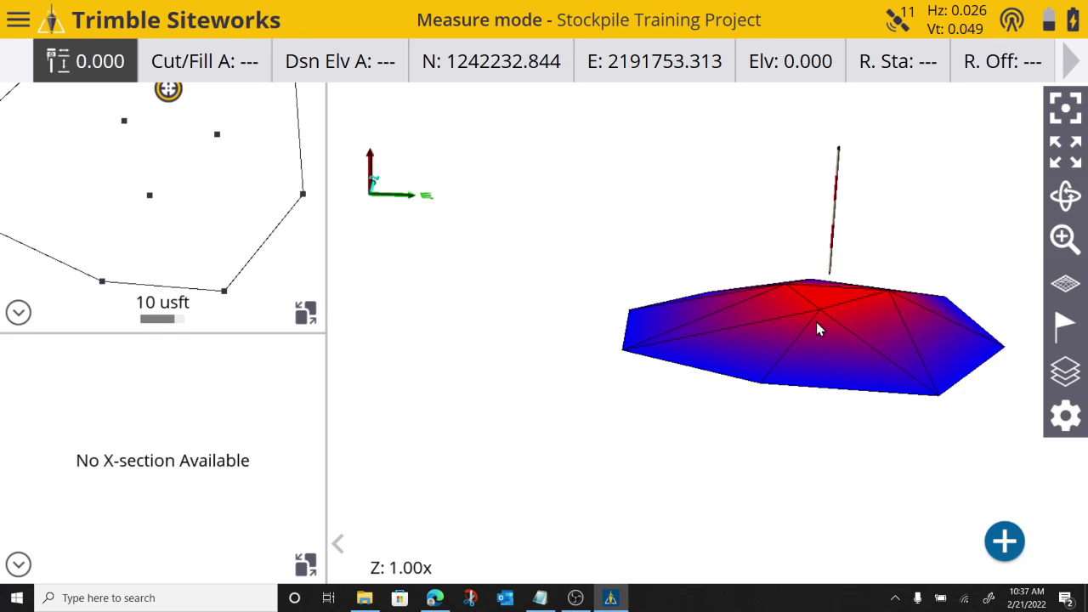
# Step: Start COGO Compute Volume on the stockpile boundary line, agreeing to close it
pyautogui.click(17, 20)
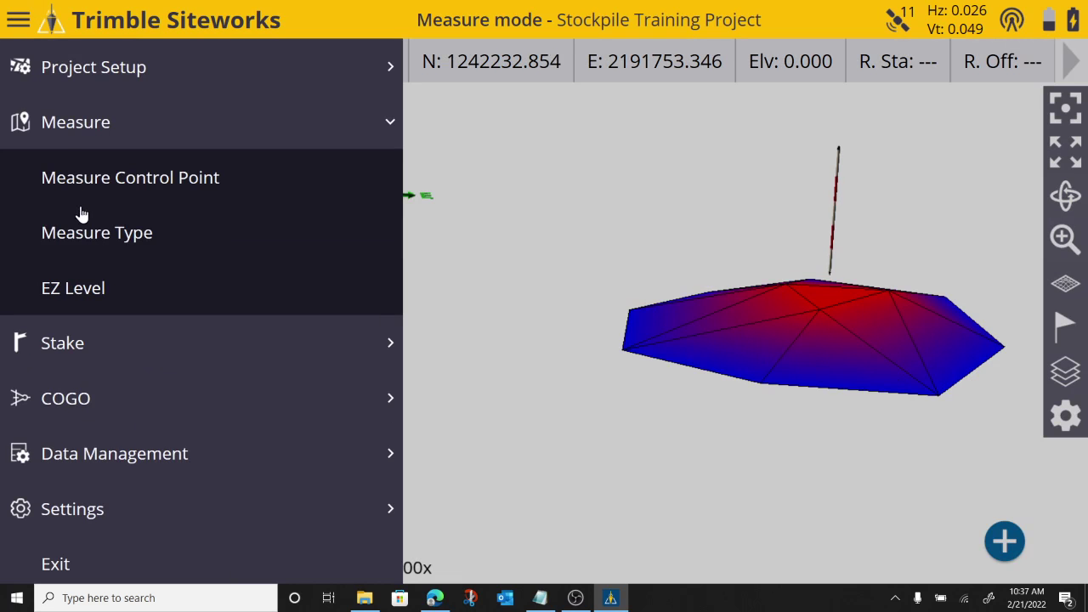
pyautogui.click(102, 406)
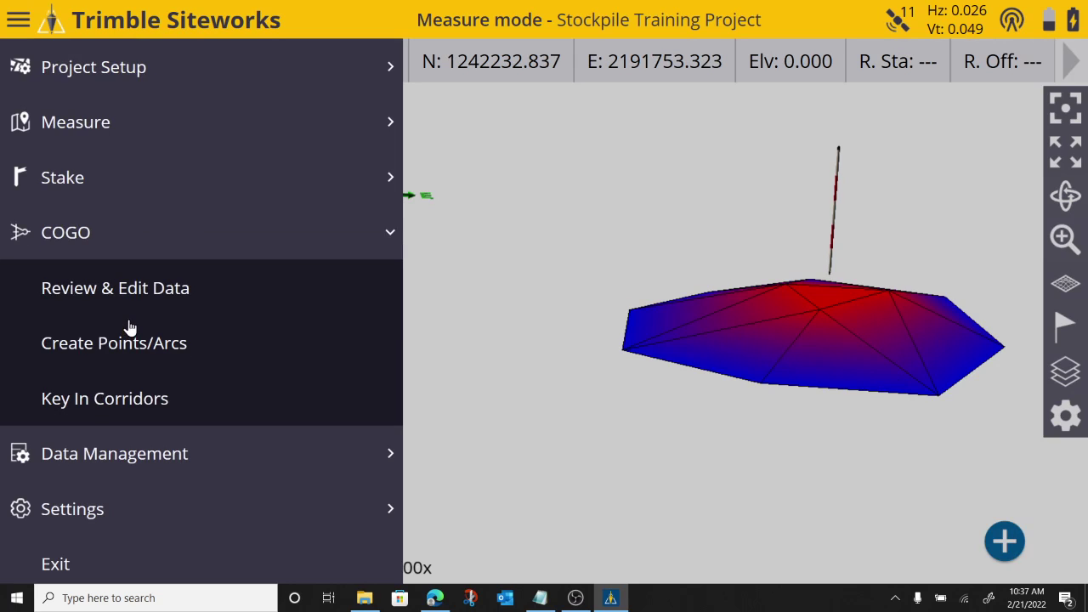
pyautogui.click(133, 292)
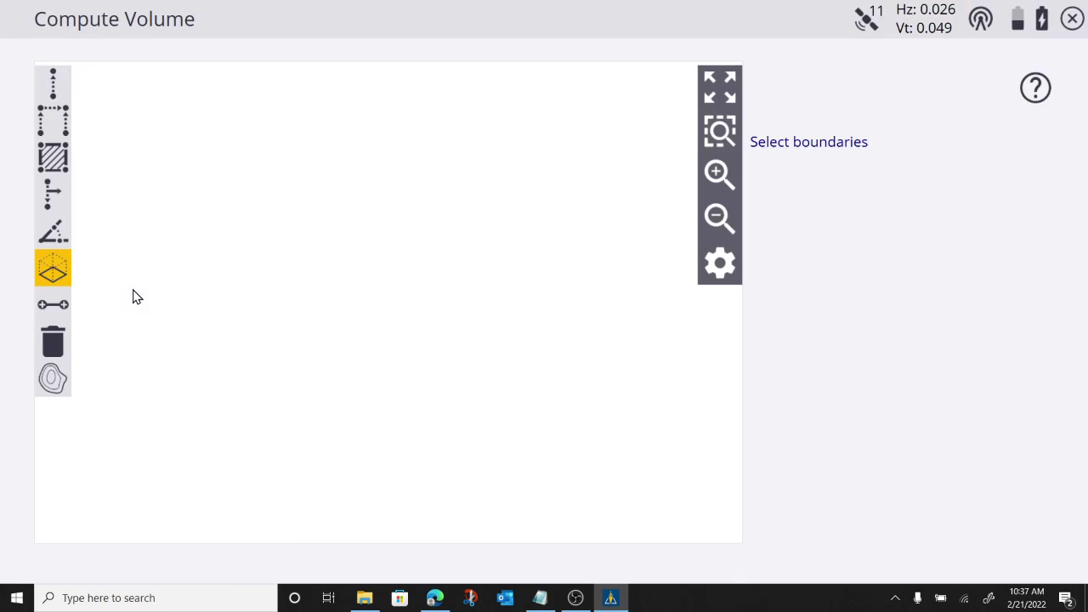
pyautogui.moveTo(164, 245); pyautogui.dragTo(219, 284)
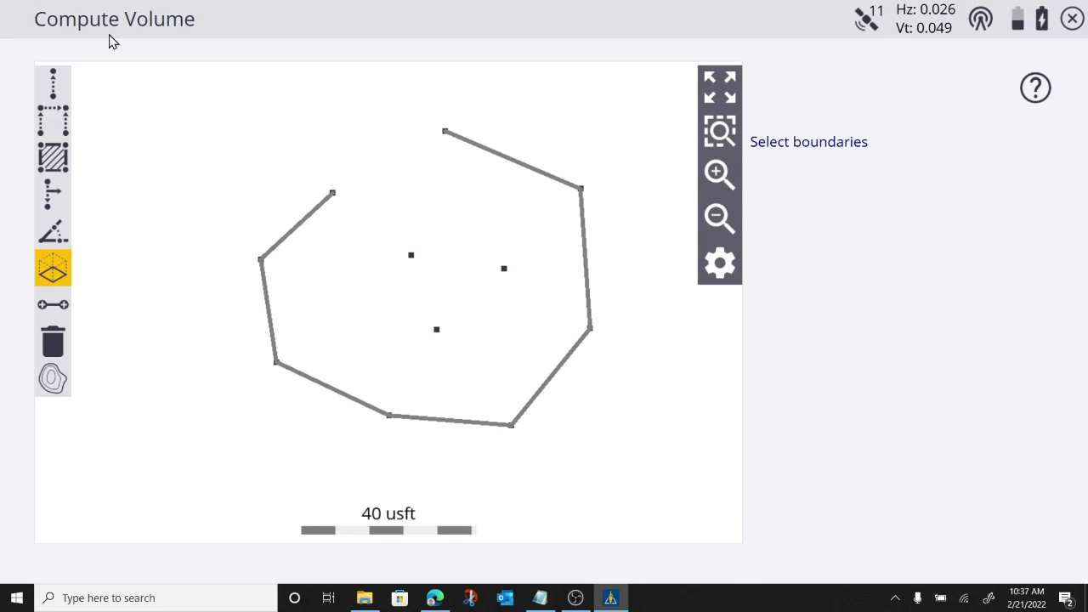
pyautogui.click(505, 163)
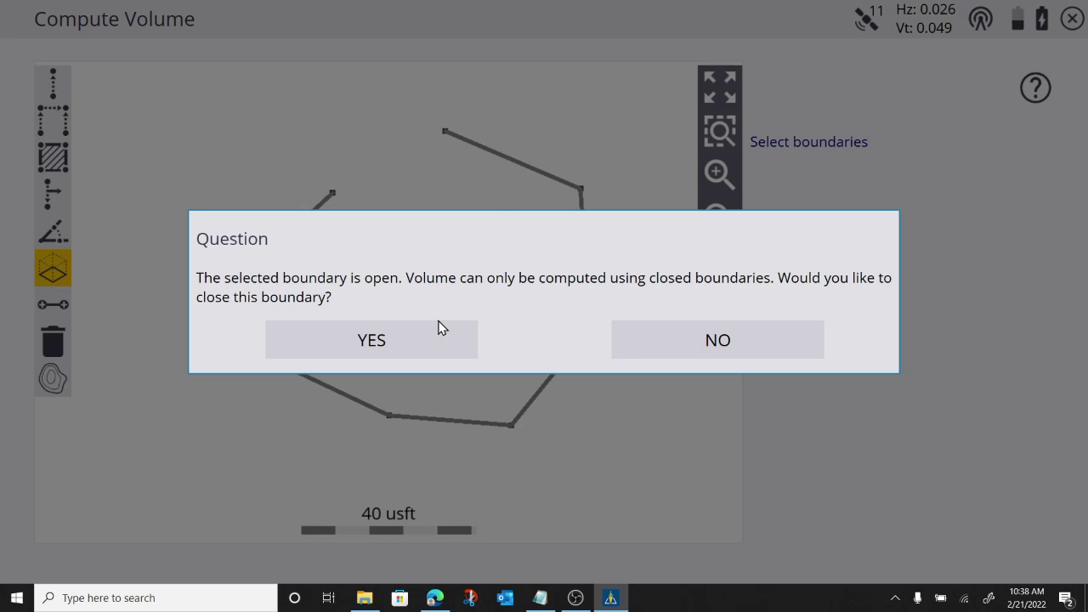
pyautogui.click(372, 341)
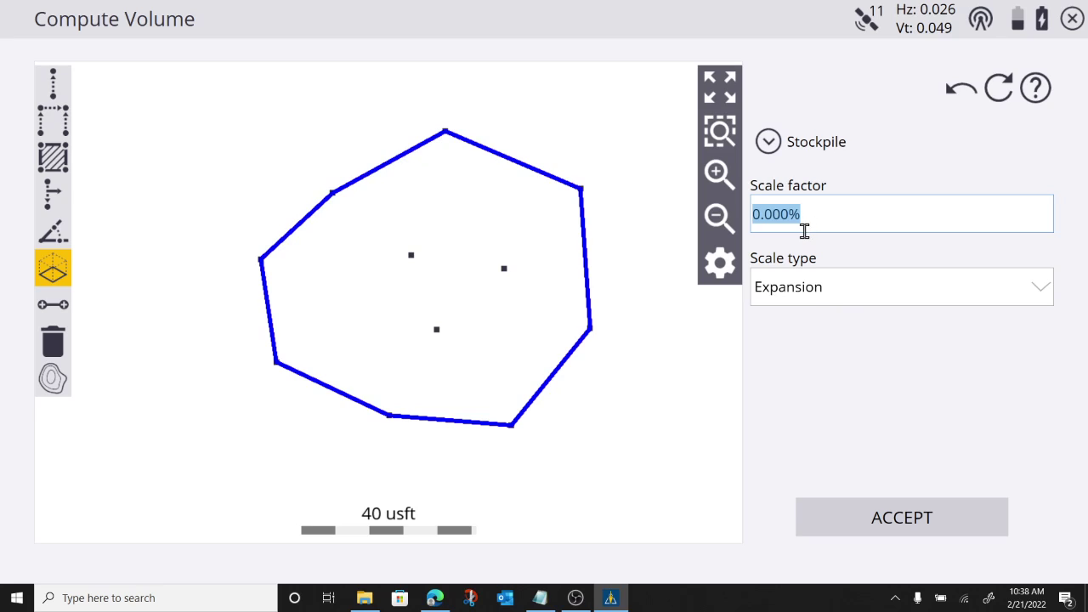
# Step: Keep Expansion at 0% as the scale type and compute the volume
pyautogui.click(824, 287)
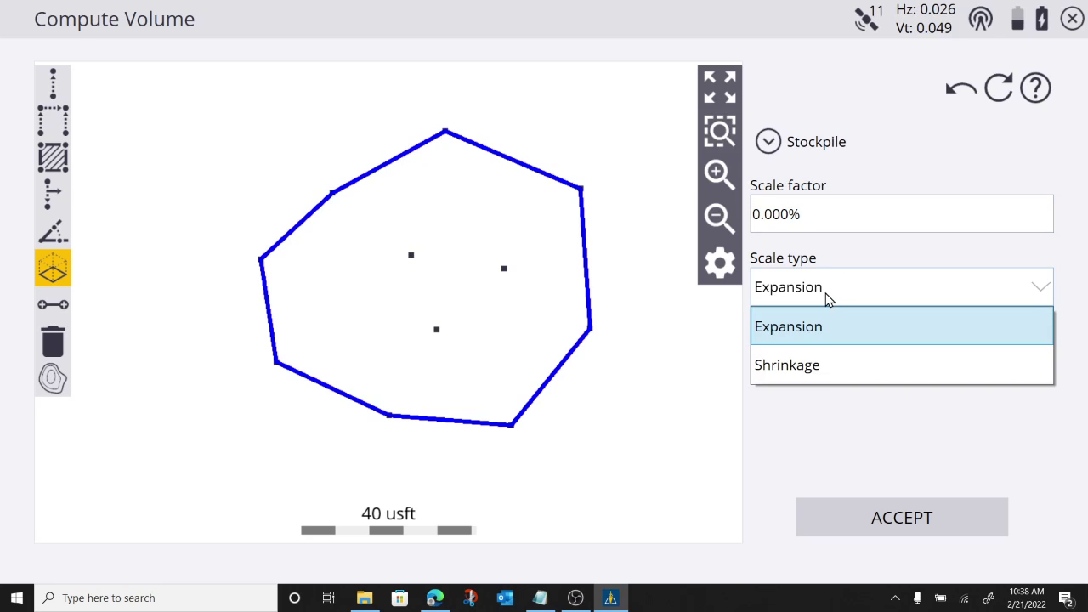
pyautogui.click(836, 419)
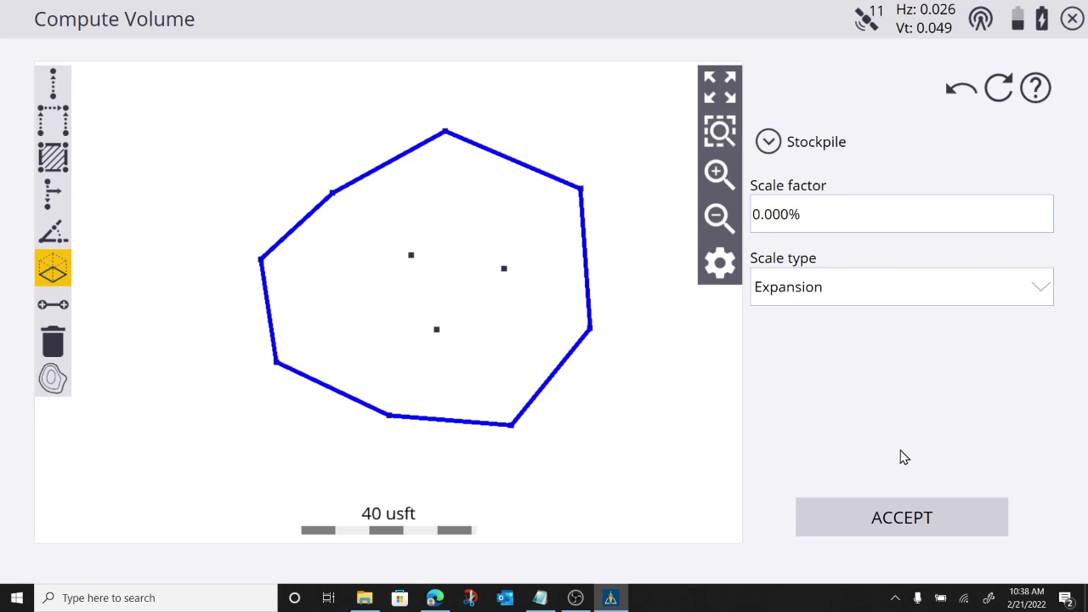
pyautogui.click(910, 519)
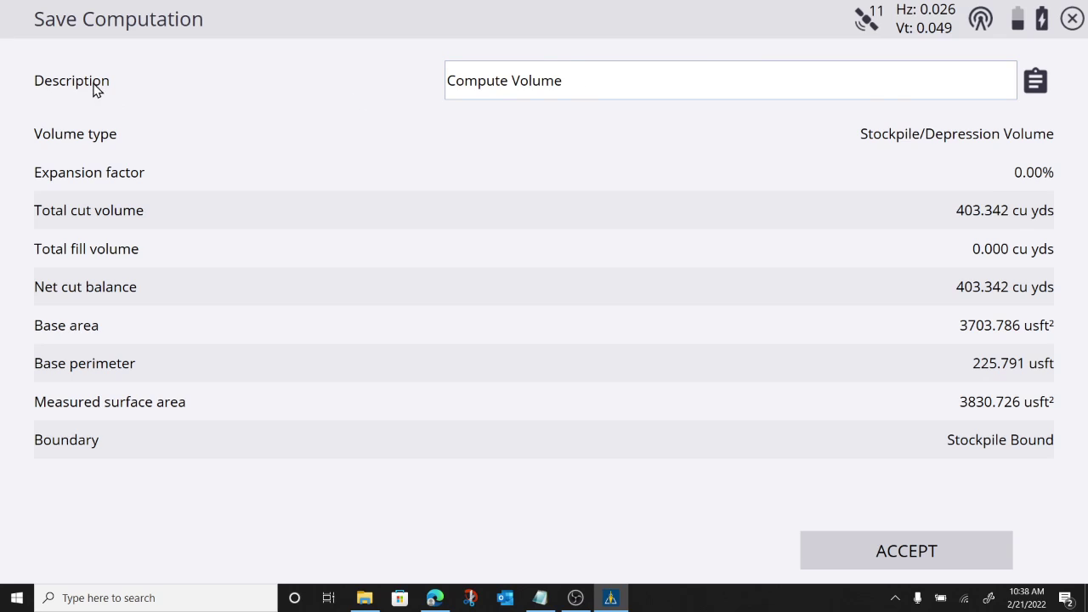
# Step: Rename the computation description to 'Stockpile 1' and start a PDF report for it
pyautogui.click(583, 82)
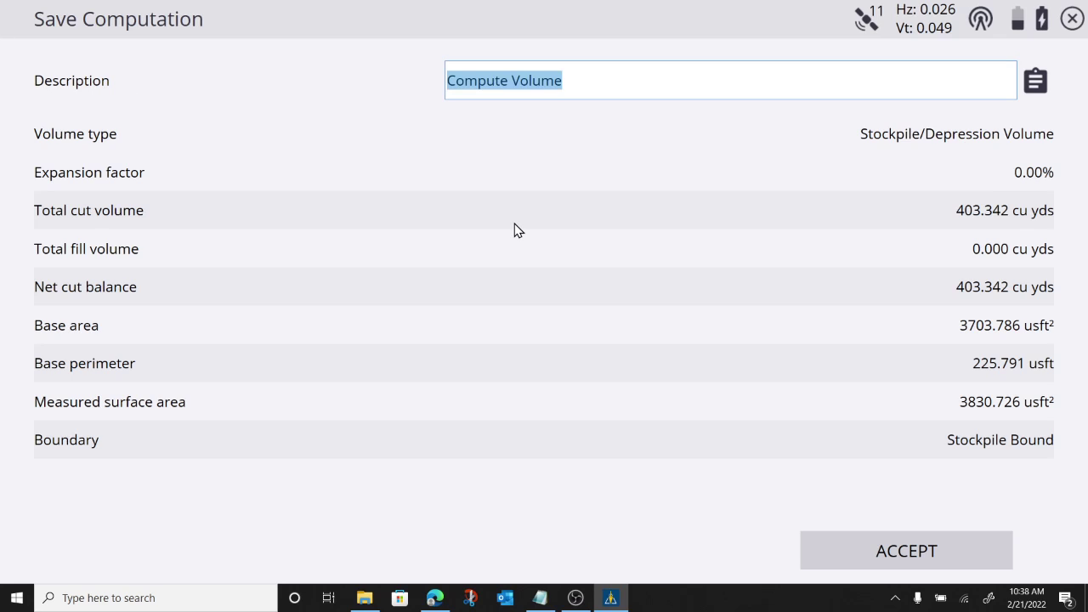
pyautogui.write('Stockpile 1')
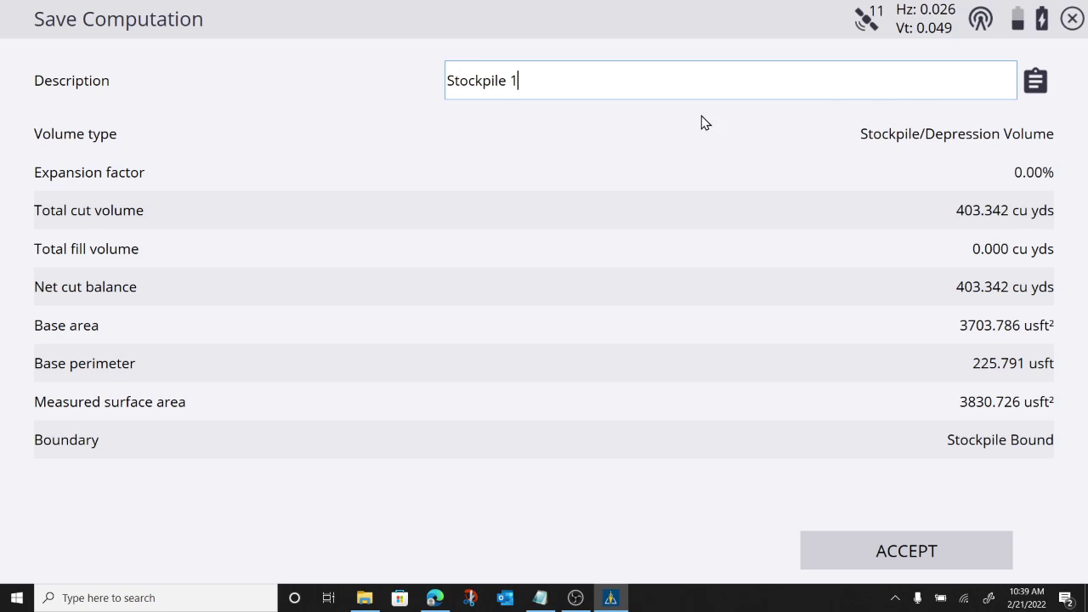
pyautogui.click(1033, 89)
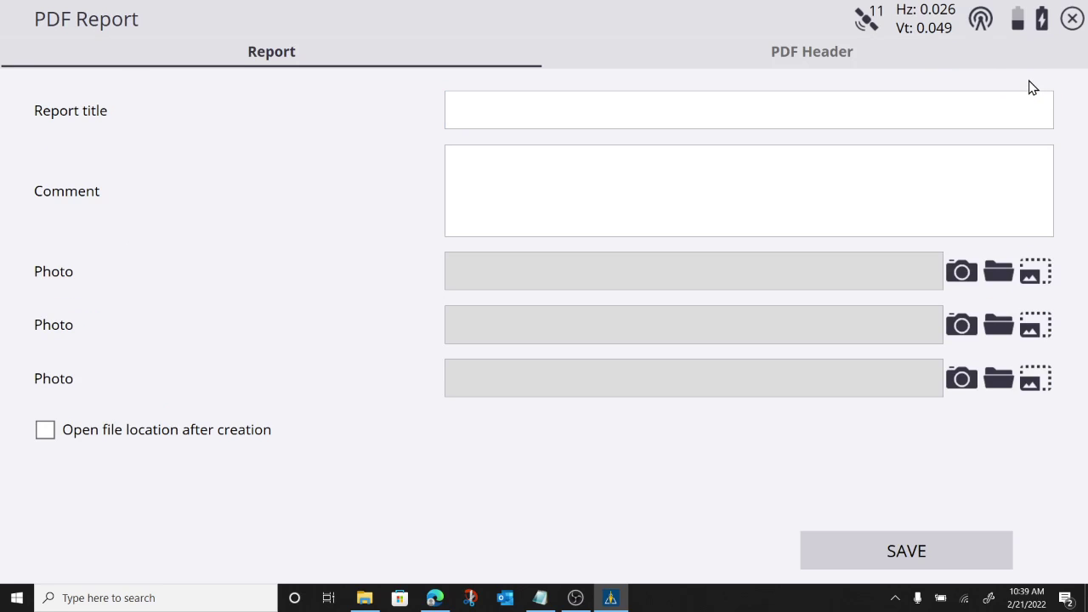
# Step: Title the report 'Stockpile 1', add a stockpile calculation training video comment, and enable opening its file location
pyautogui.click(493, 107)
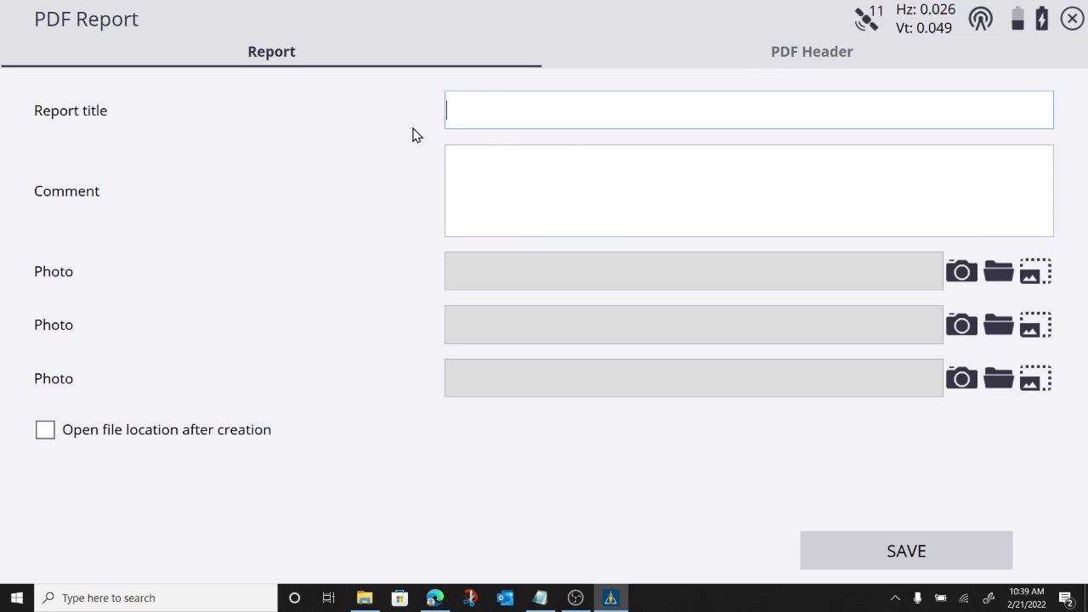
pyautogui.write('Stockpile 1')
pyautogui.press('Tab')
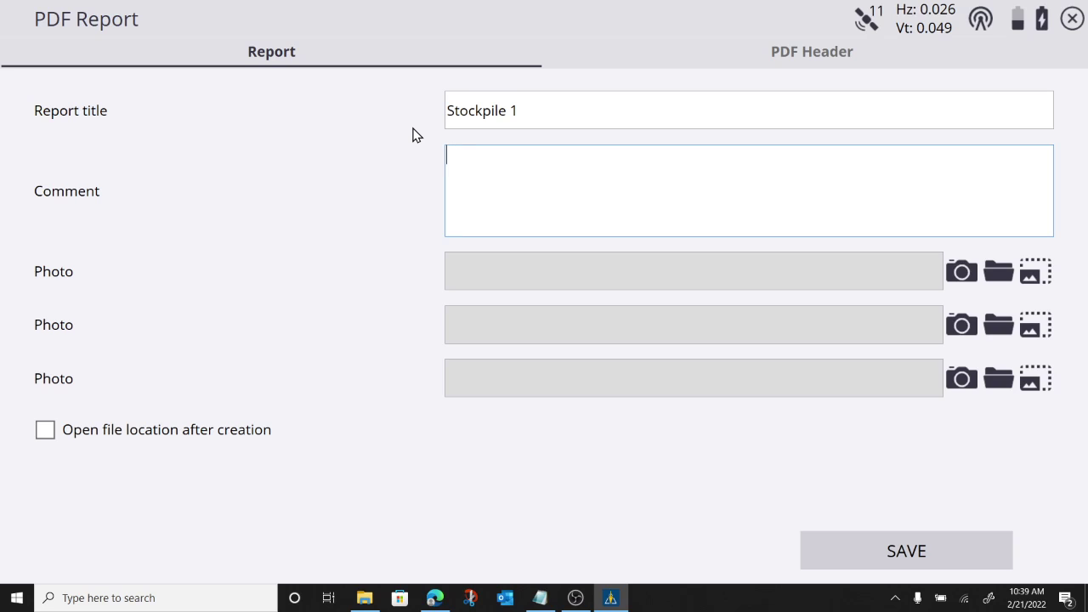
pyautogui.write('tube training vod')
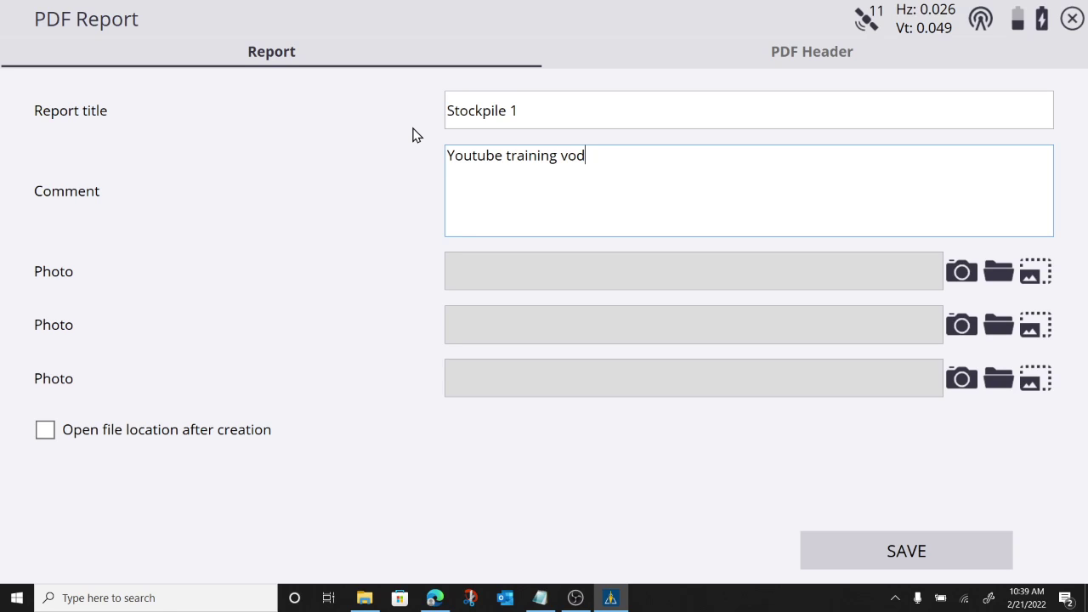
pyautogui.press('BackSpace')
pyautogui.press('BackSpace')
pyautogui.write('ideo stockpile cal')
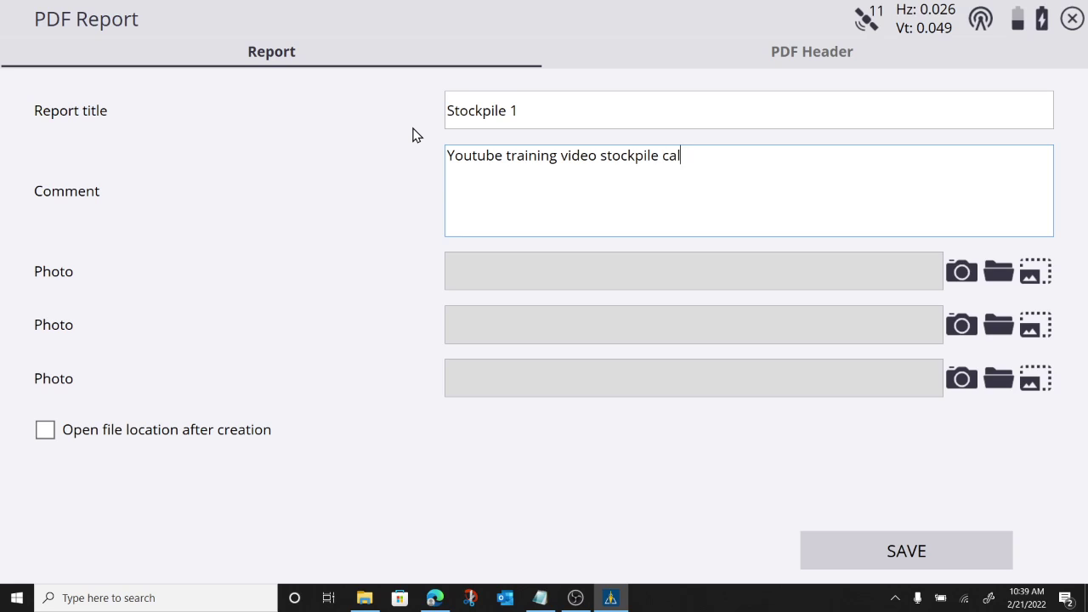
pyautogui.write('culation.')
pyautogui.click(47, 435)
# Step: Save the Stockpile 1 PDF report, opening its Output folder in File Explorer
pyautogui.click(908, 553)
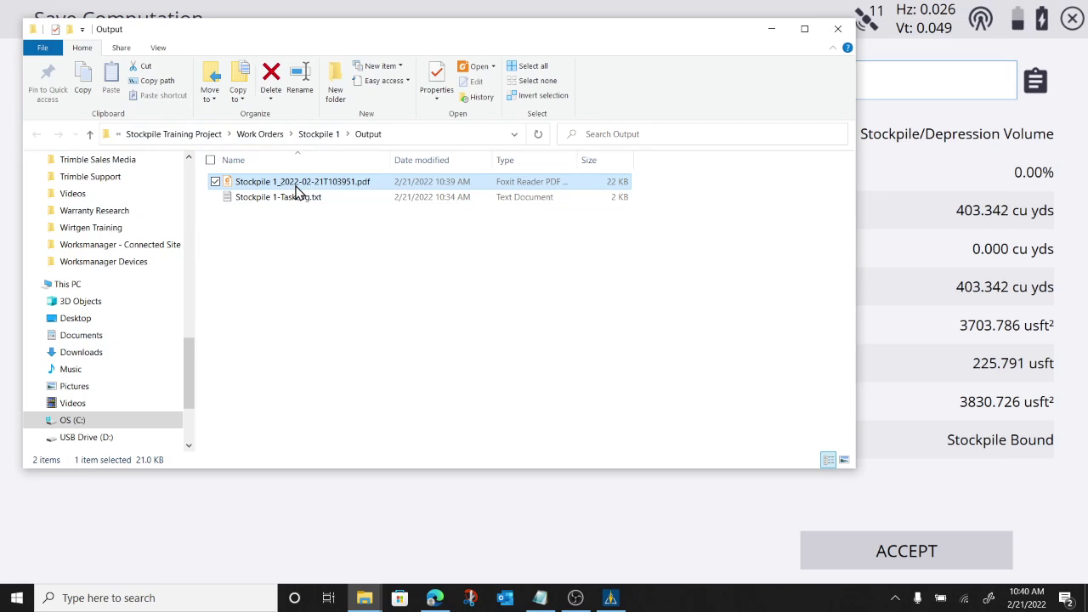
# Step: Open the Stockpile 1 PDF in Foxit Reader, scroll through it, and return to Siteworks
pyautogui.doubleClick(296, 186)
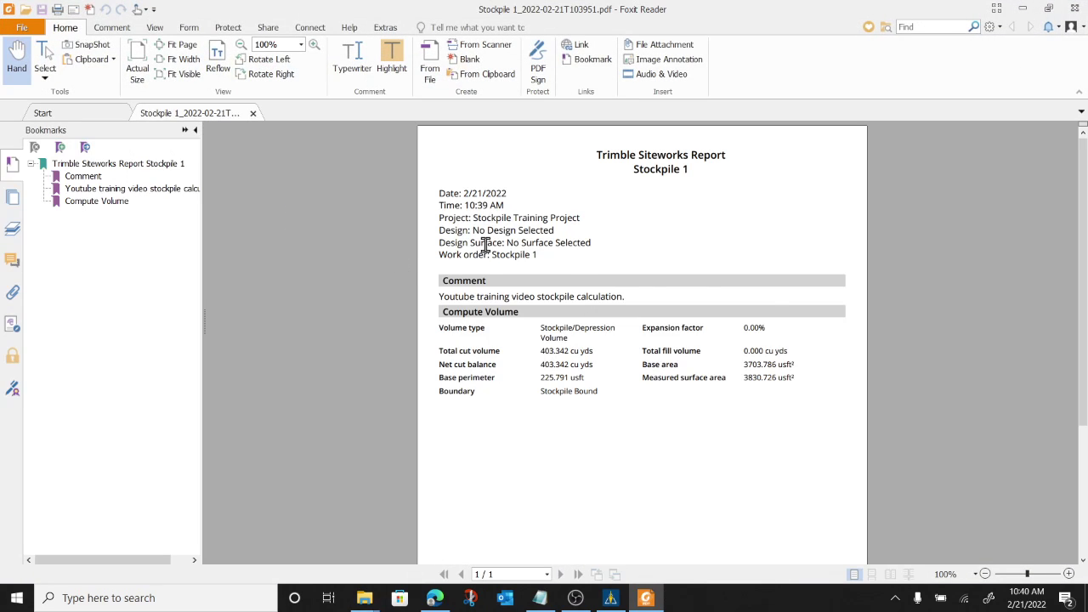
pyautogui.scroll(-4, 733, 250)
pyautogui.scroll(4, 663, 245)
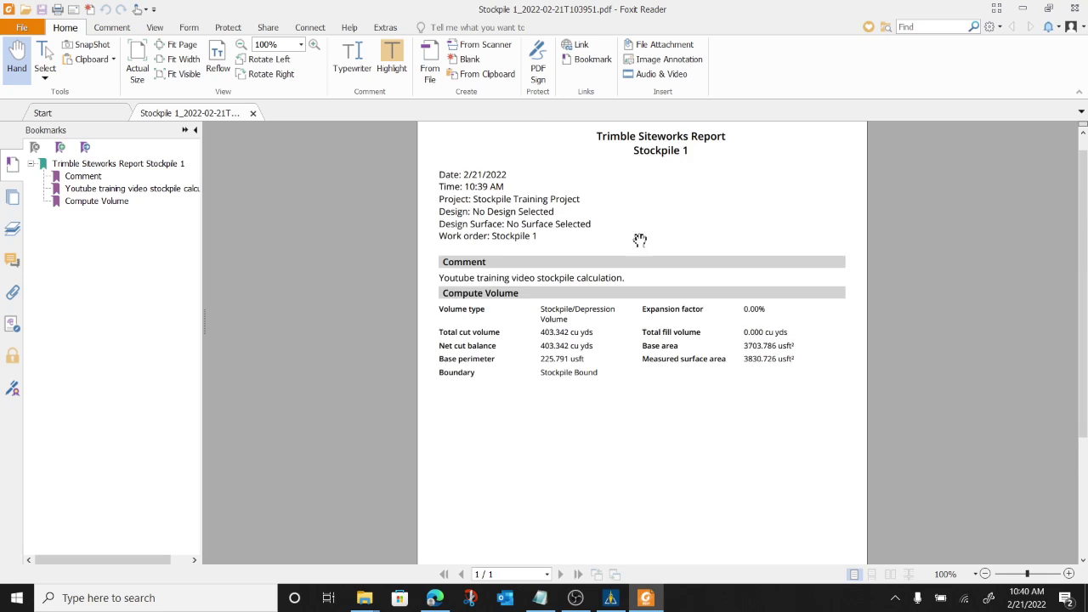
pyautogui.scroll(1, 641, 241)
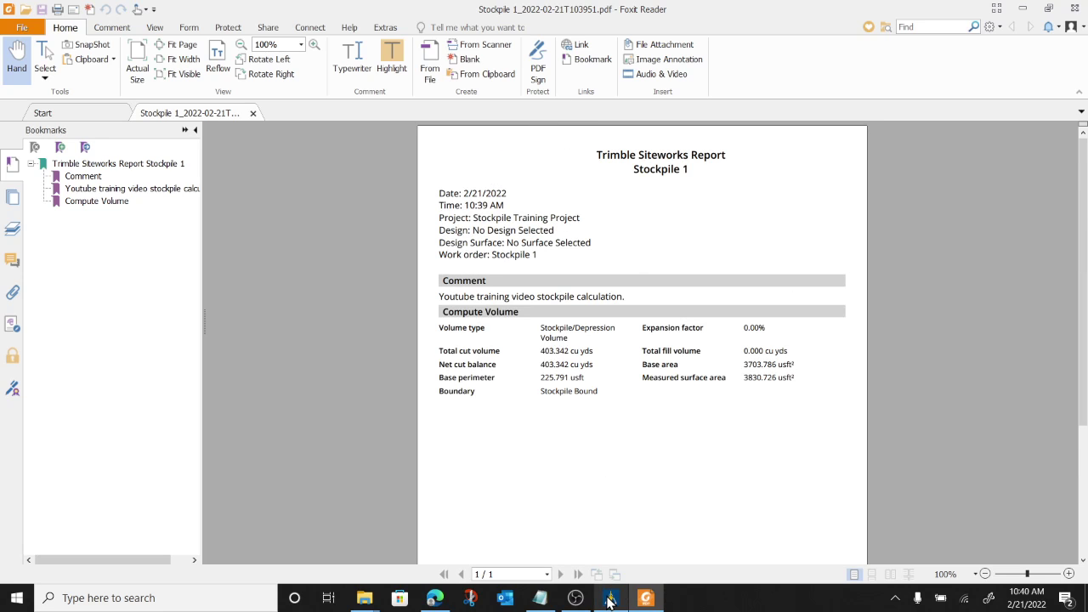
pyautogui.click(611, 598)
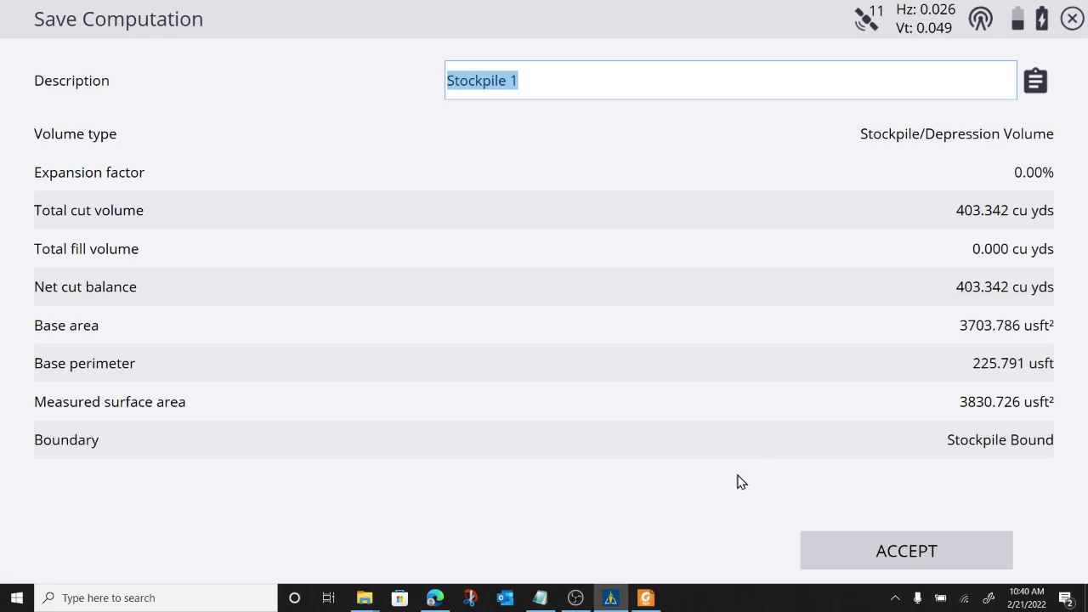
# Step: Store the Stockpile 1 computation and close Compute Volume
pyautogui.click(646, 598)
pyautogui.click(610, 598)
pyautogui.click(879, 536)
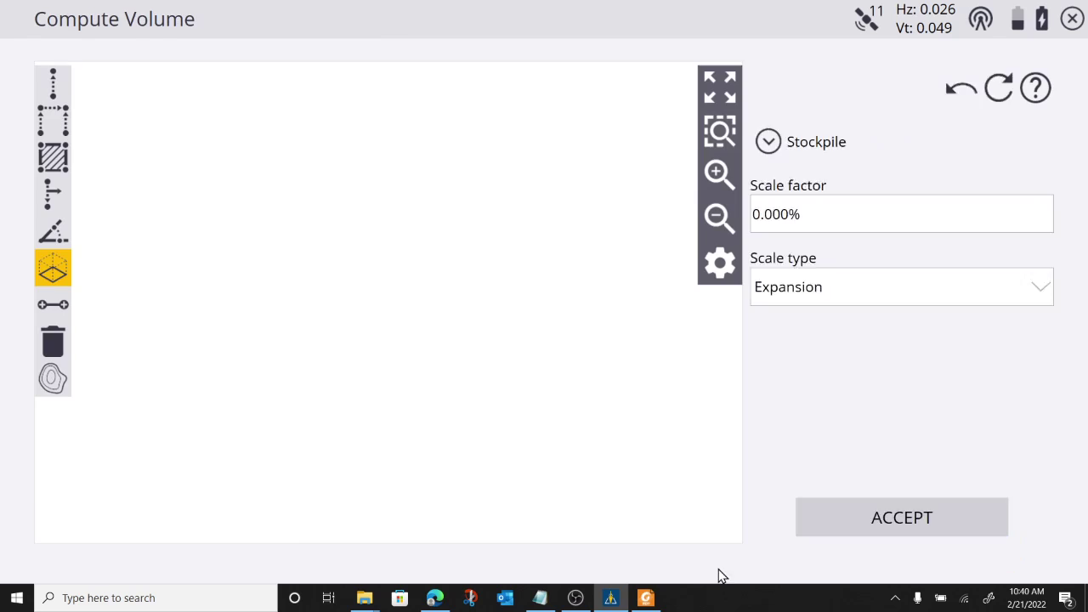
pyautogui.click(1073, 19)
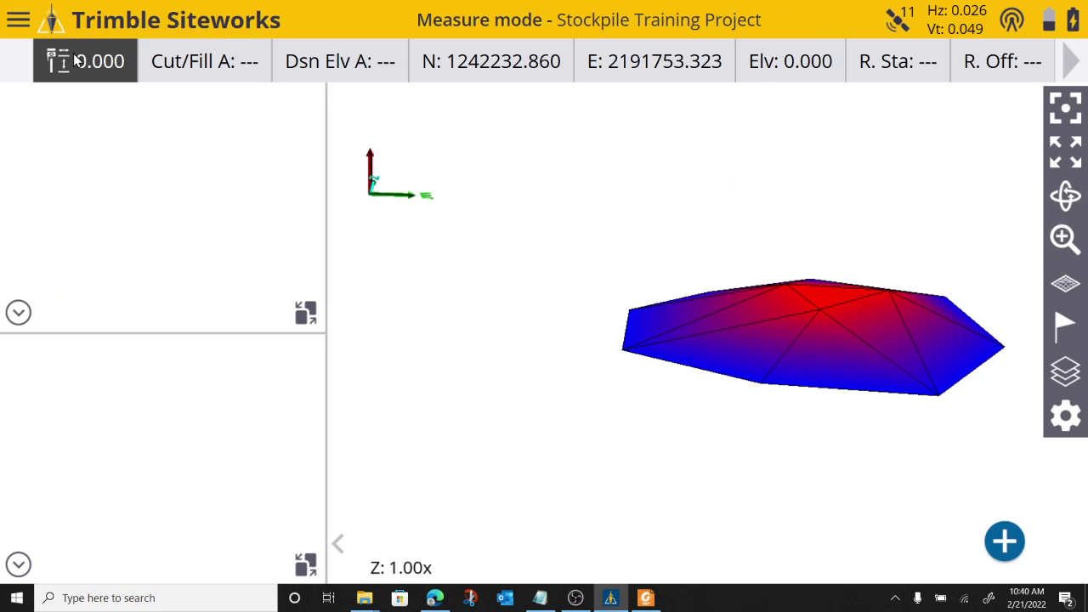
# Step: Check the task log's latest entry shows the Stockpile 1 volume computation, then close it
pyautogui.click(17, 26)
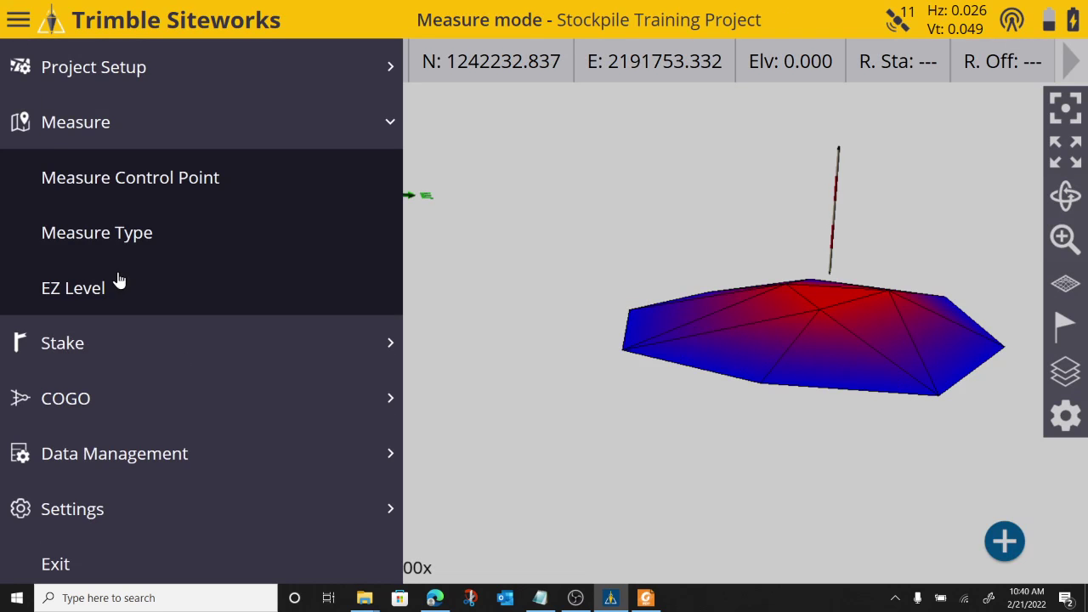
pyautogui.click(125, 455)
pyautogui.click(58, 401)
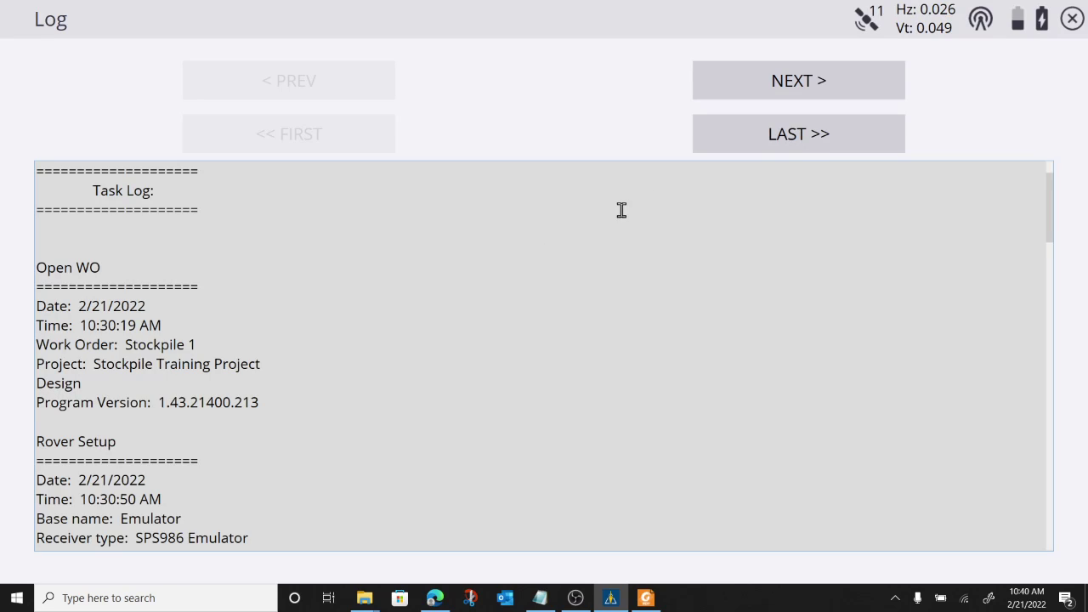
pyautogui.click(797, 142)
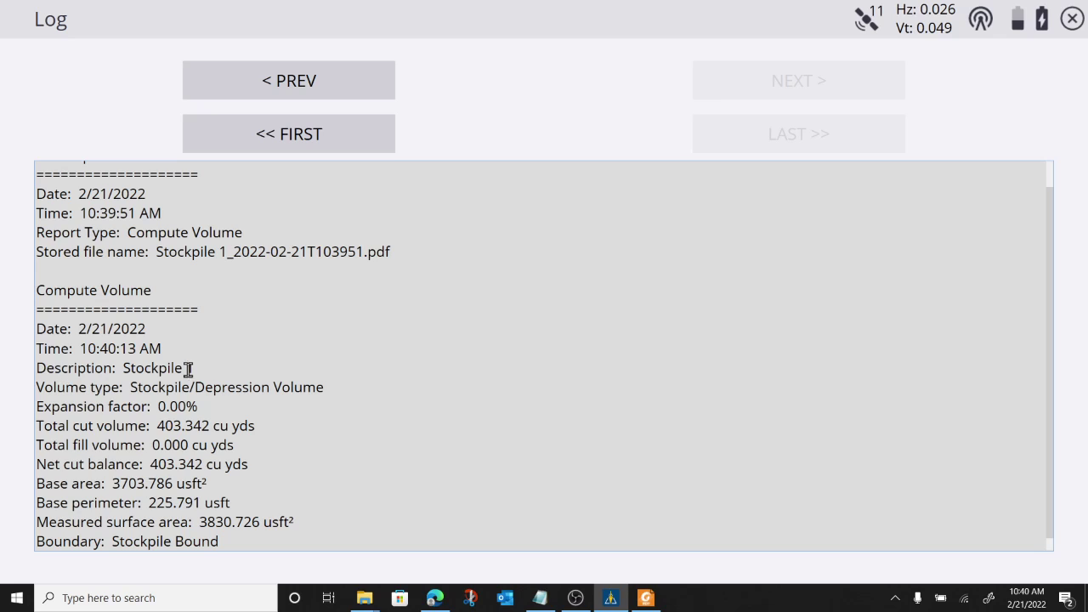
pyautogui.scroll(1, 153, 393)
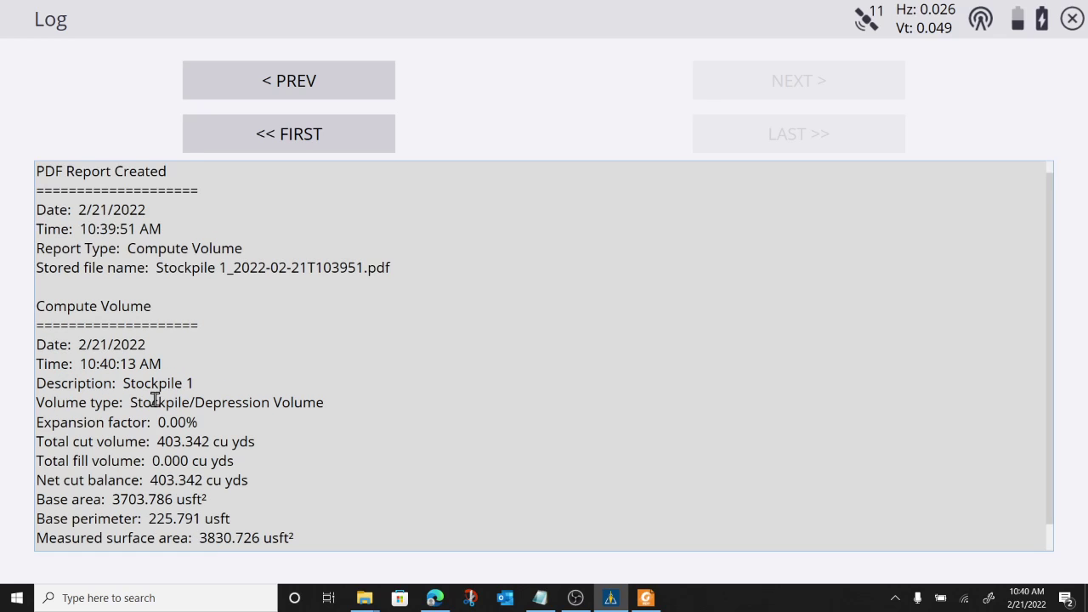
pyautogui.scroll(-1, 115, 204)
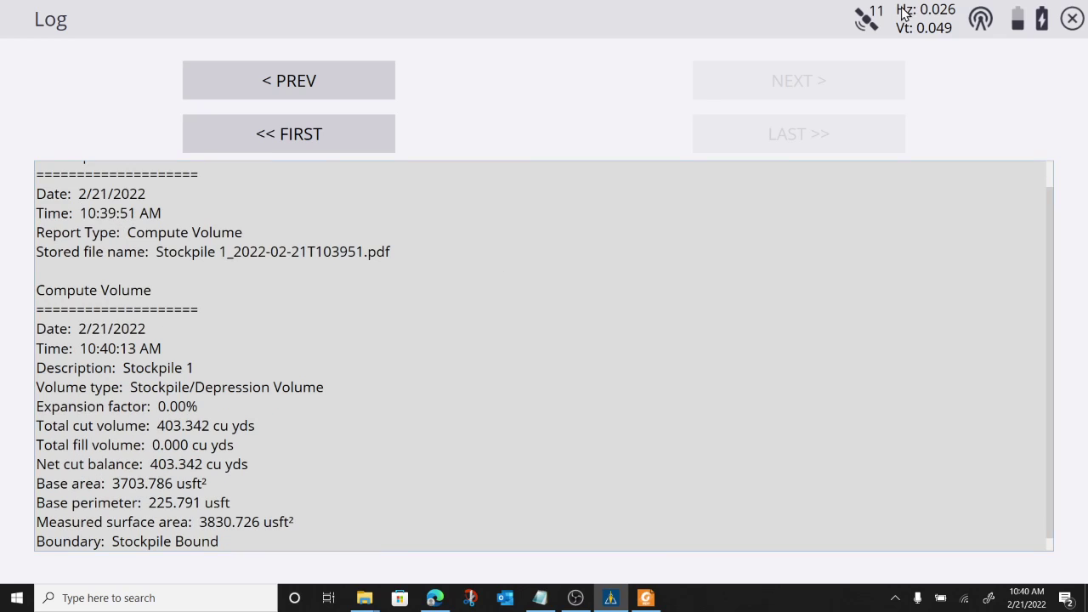
pyautogui.click(1073, 20)
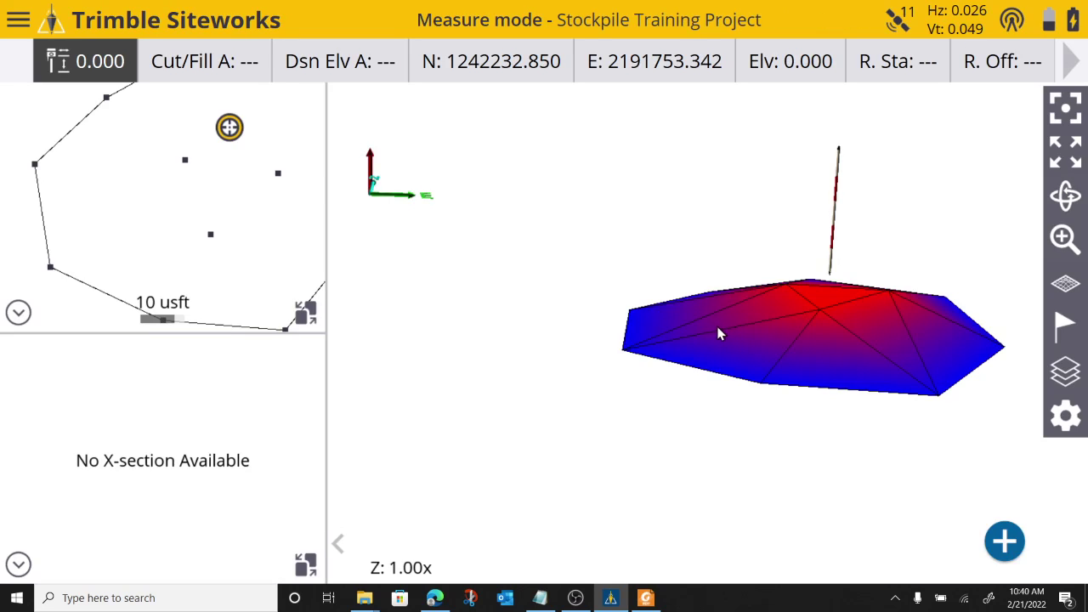
pyautogui.moveTo(720, 332); pyautogui.dragTo(587, 360)
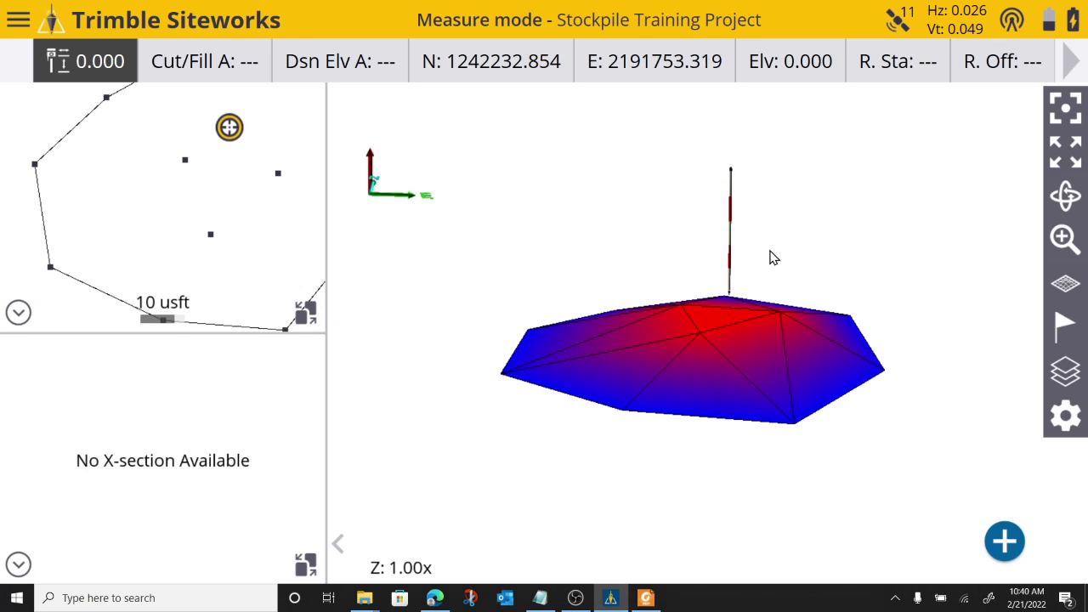
pyautogui.moveTo(770, 258); pyautogui.dragTo(741, 301)
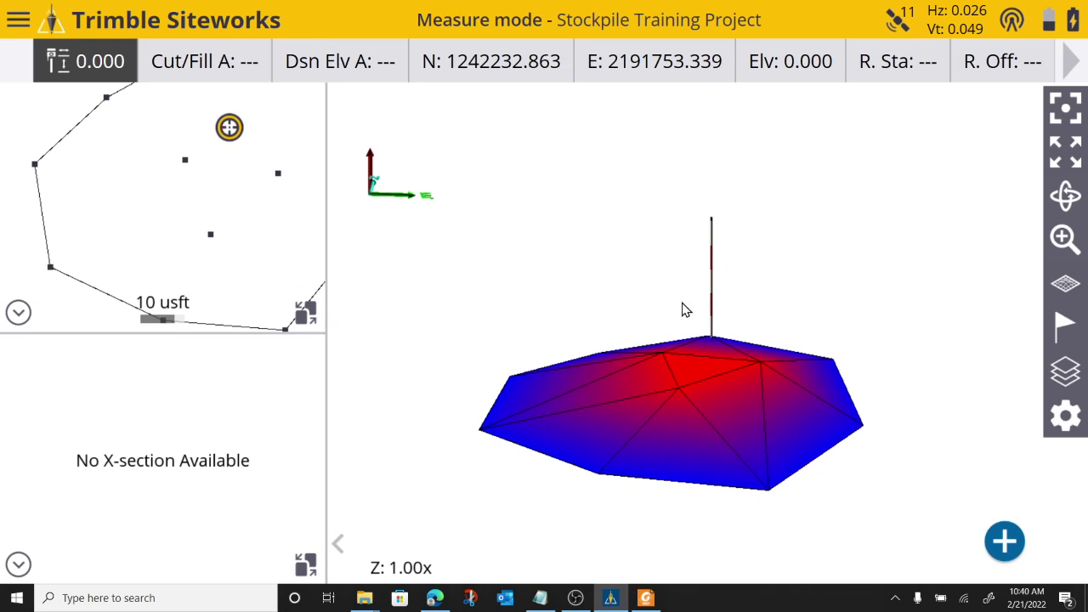